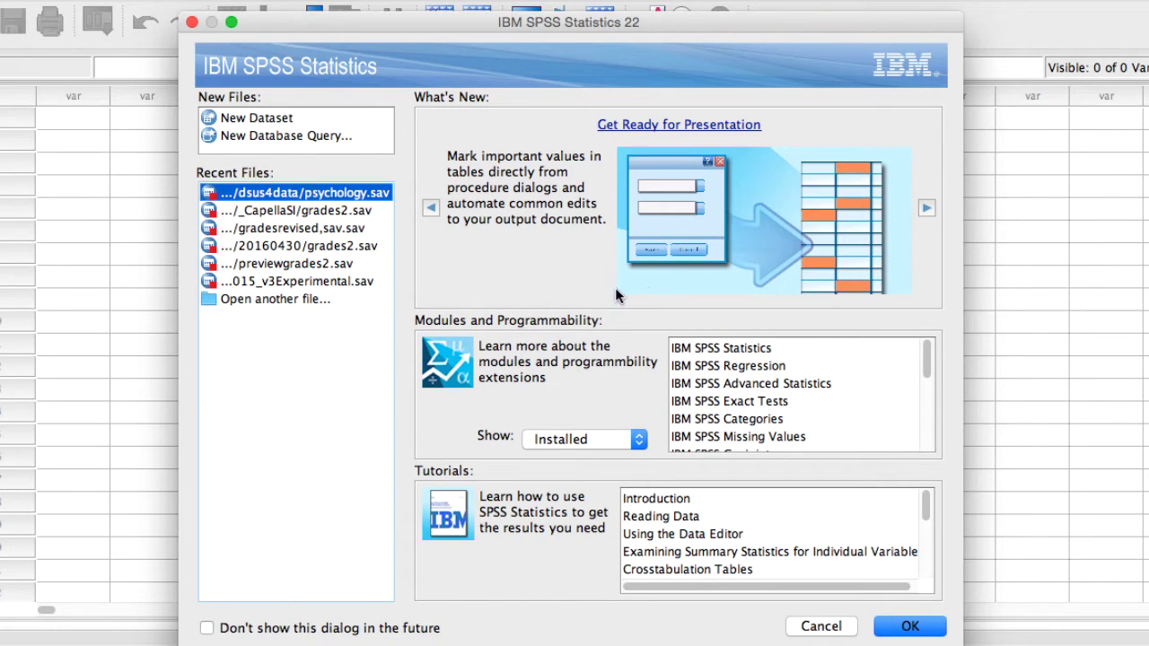
Step: Choose to open another file and browse into the dsus4data folder
{"action": "left_click", "coordinate": [241, 304]}
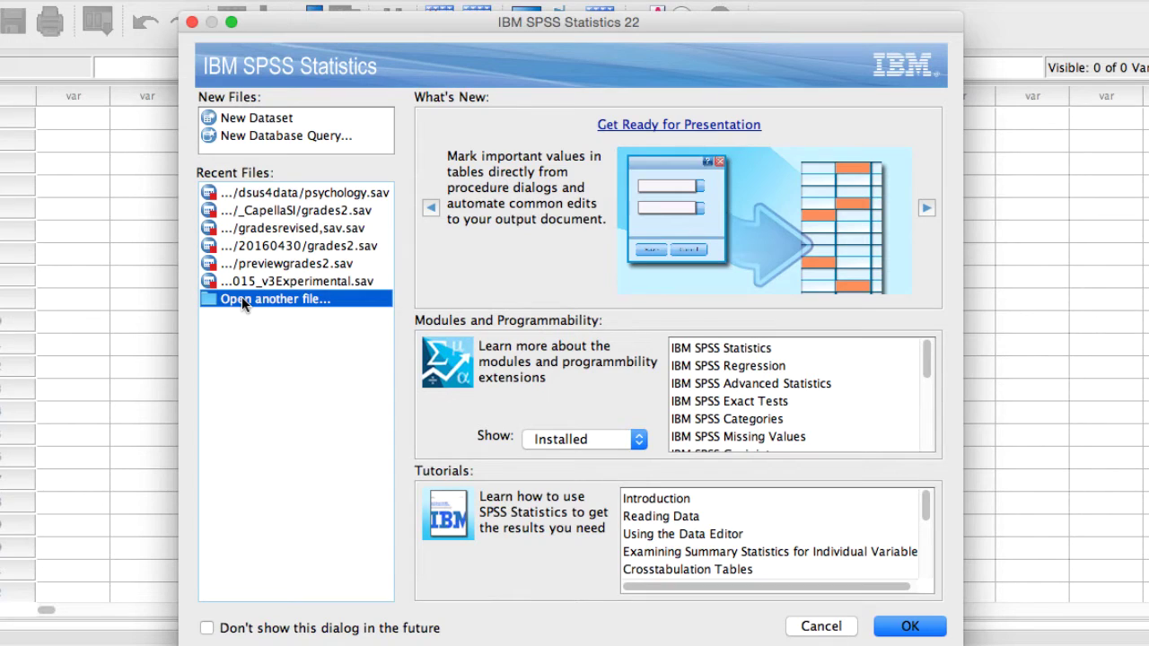
{"action": "left_click", "coordinate": [256, 297]}
{"action": "left_click", "coordinate": [898, 625]}
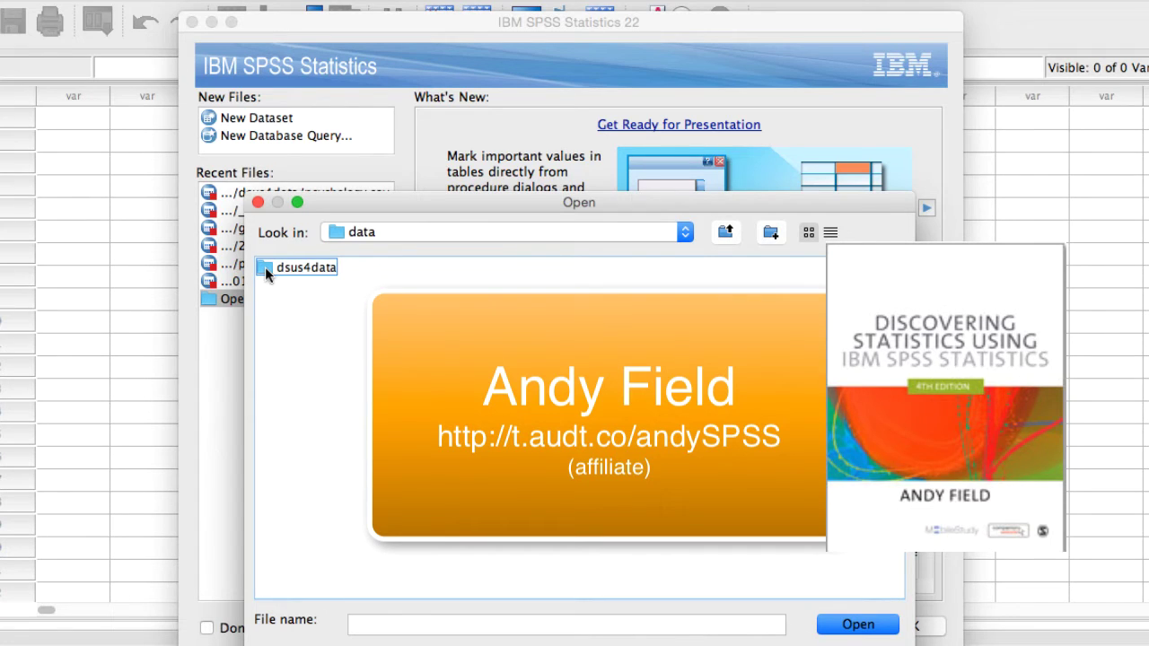
{"action": "left_click", "coordinate": [265, 266]}
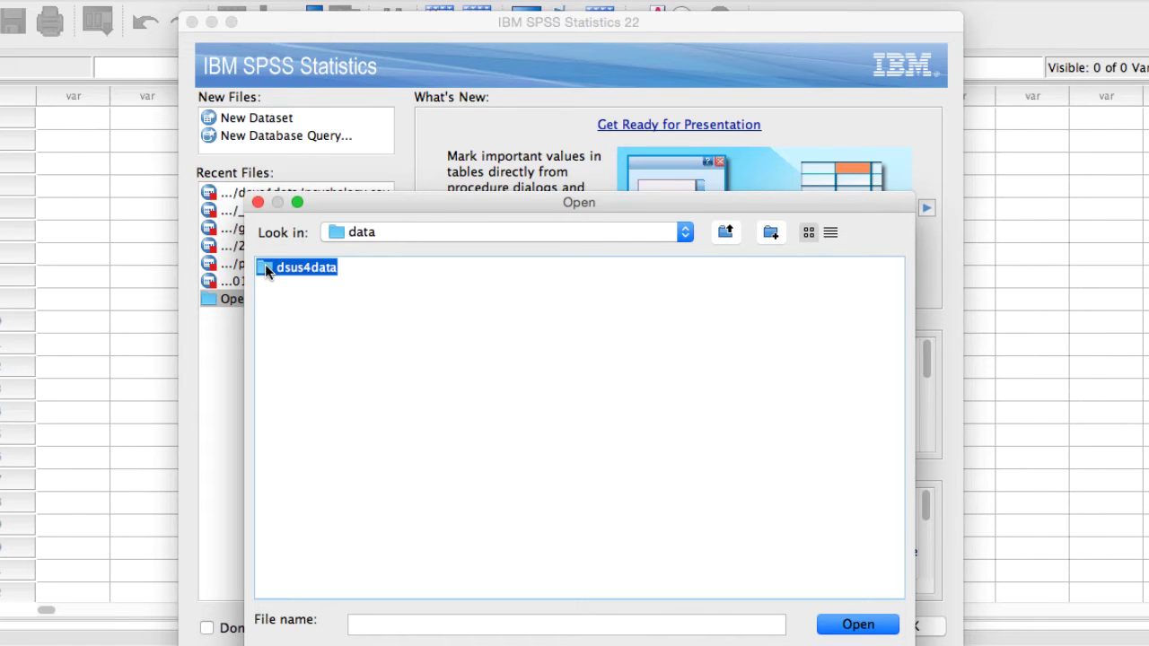
{"action": "double_click", "coordinate": [264, 265]}
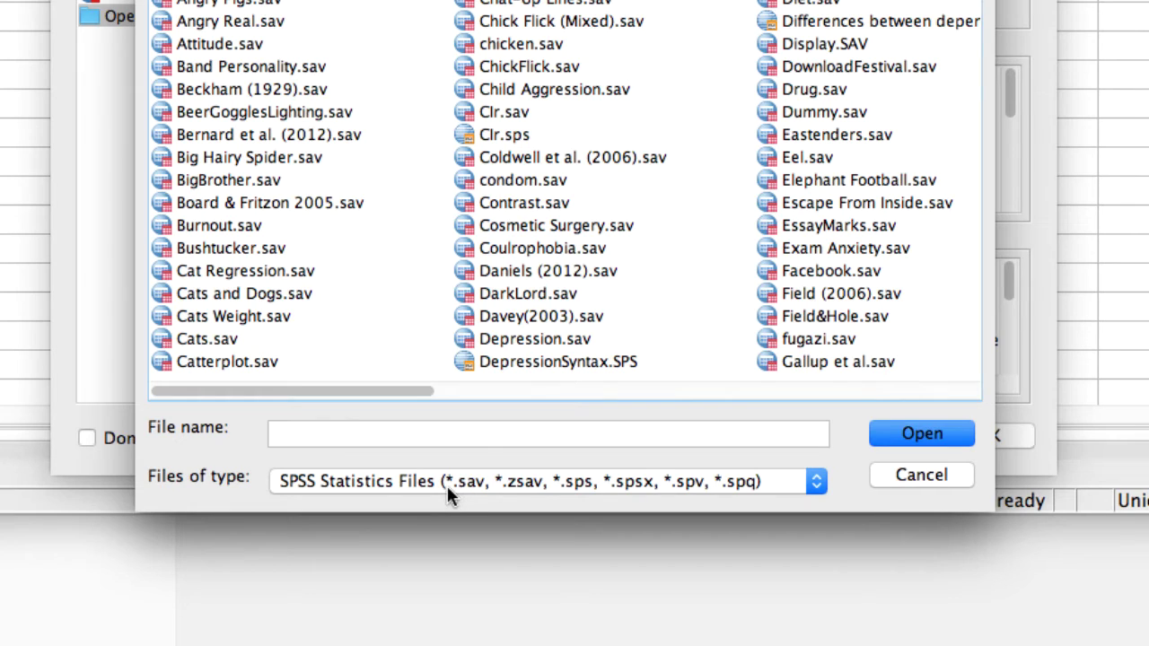
Step: Set the file type to Text Data (*.txt, *.dat, *.csv, *.tab) and open psychology.dat
{"action": "left_click", "coordinate": [817, 483]}
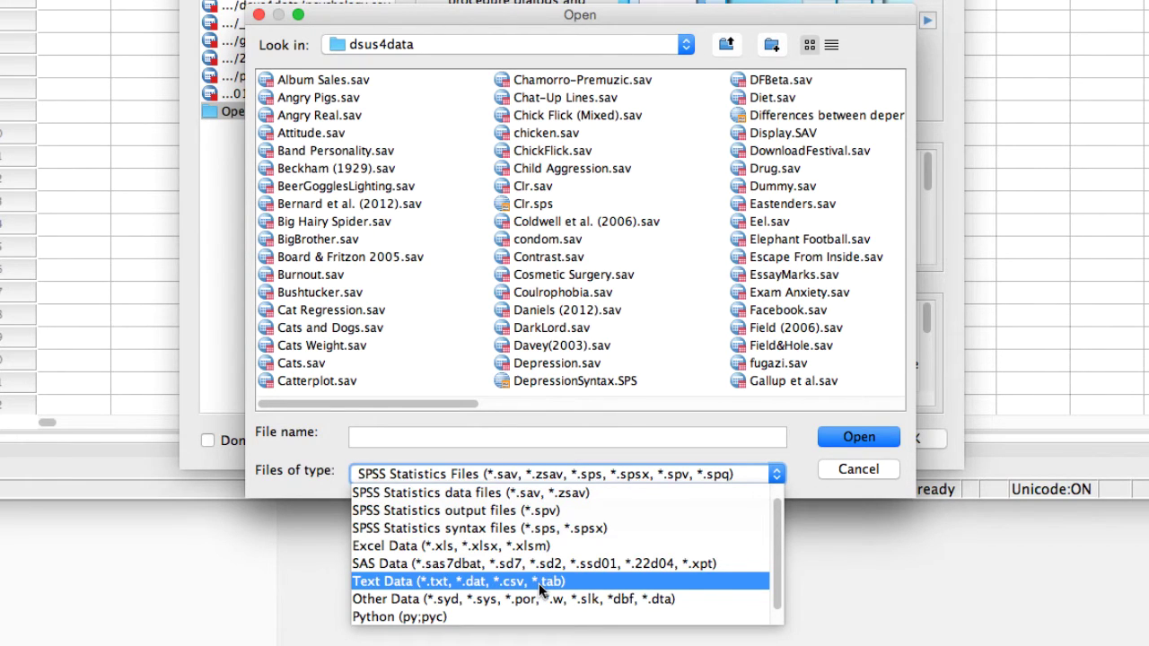
{"action": "left_click", "coordinate": [483, 588]}
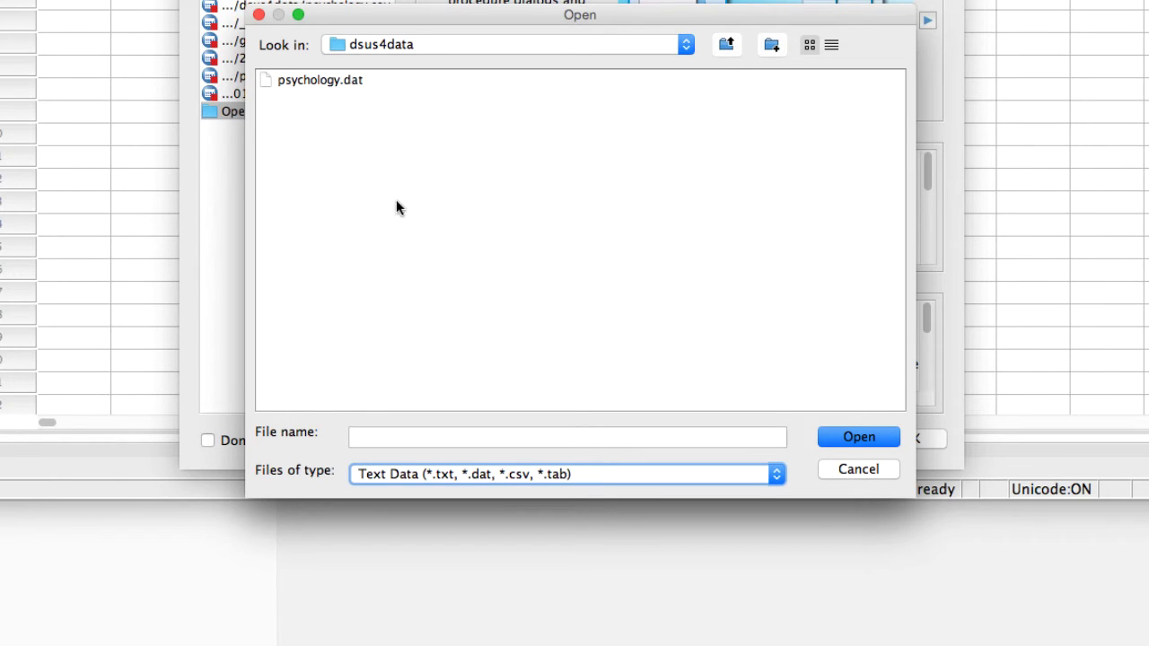
{"action": "left_click", "coordinate": [313, 82]}
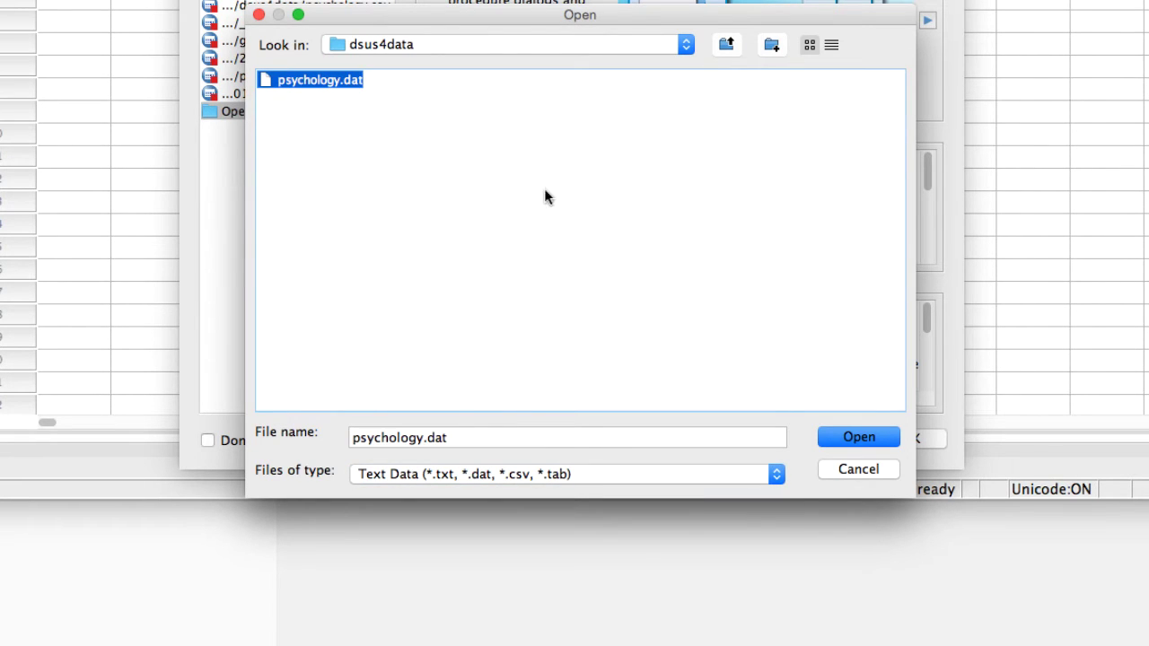
{"action": "left_click", "coordinate": [859, 437]}
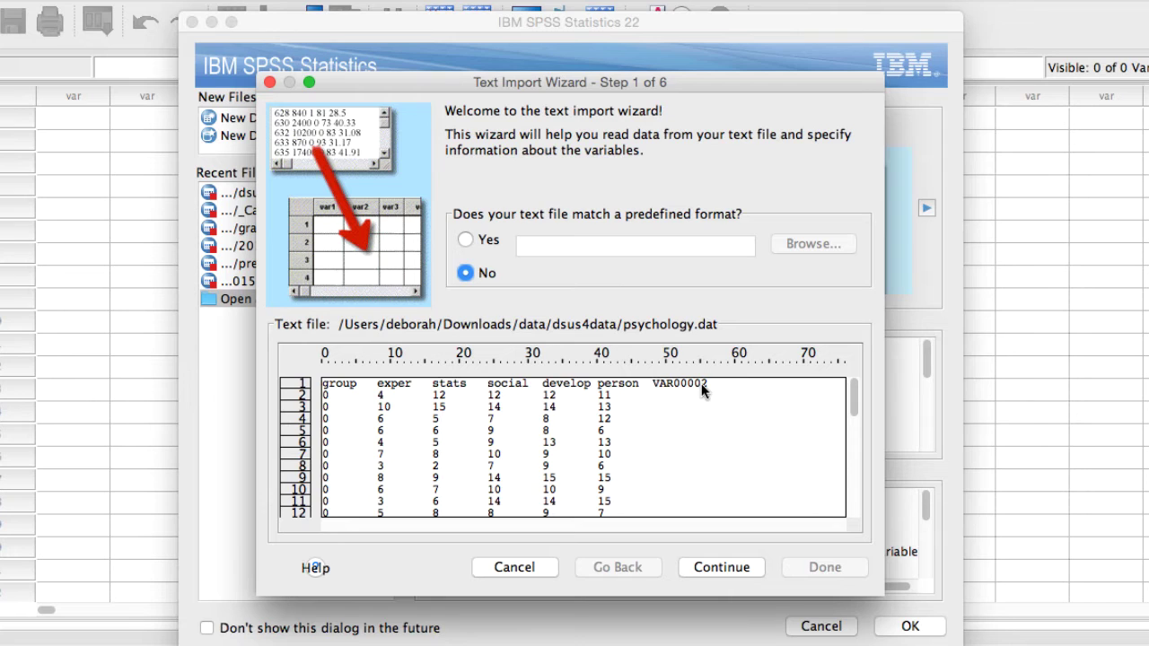
Step: Specify delimited data with variable names at the top of the file, and import all cases from line 2, one per line
{"action": "left_click", "coordinate": [722, 568]}
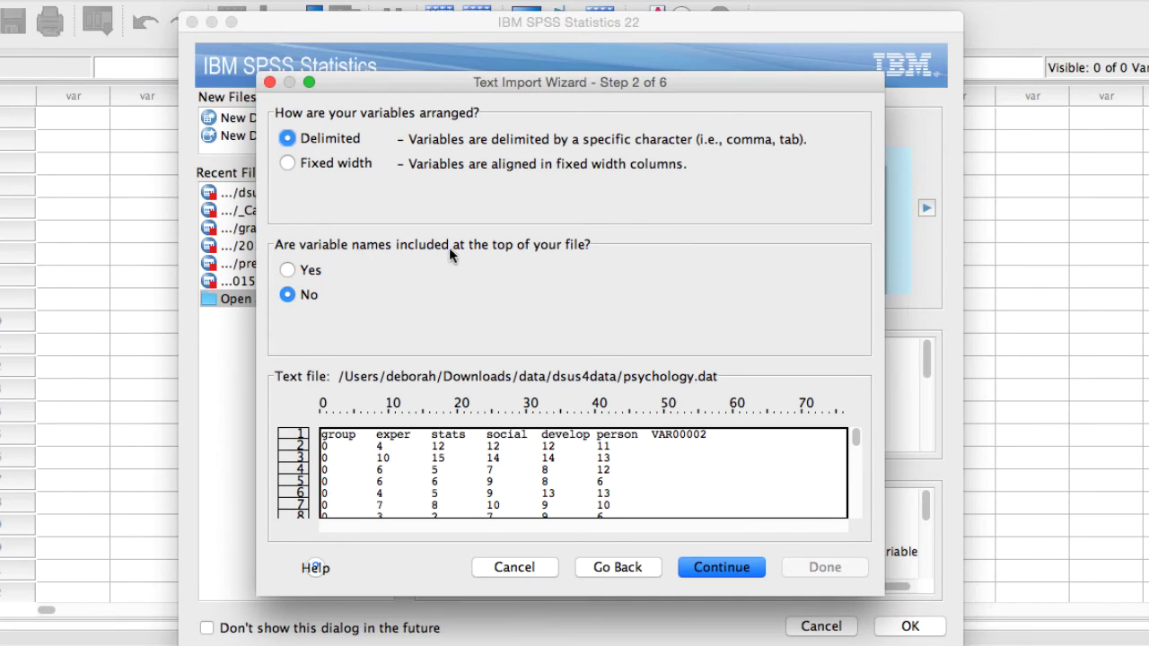
{"action": "left_click", "coordinate": [287, 269]}
{"action": "left_click", "coordinate": [285, 269]}
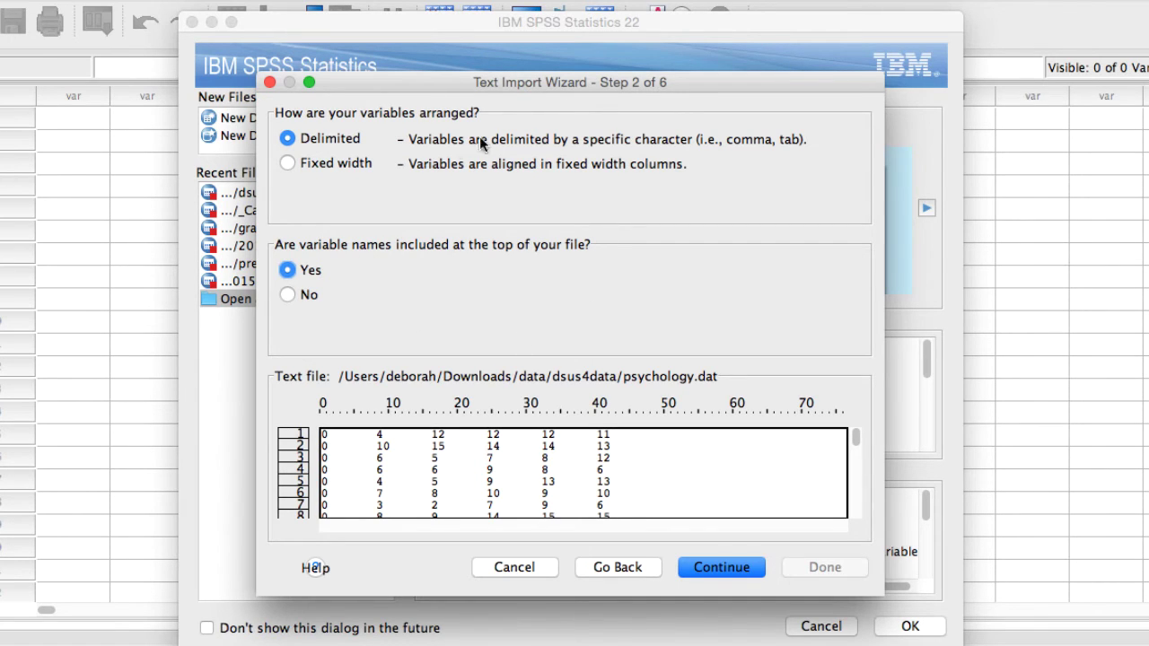
{"action": "left_click", "coordinate": [287, 297]}
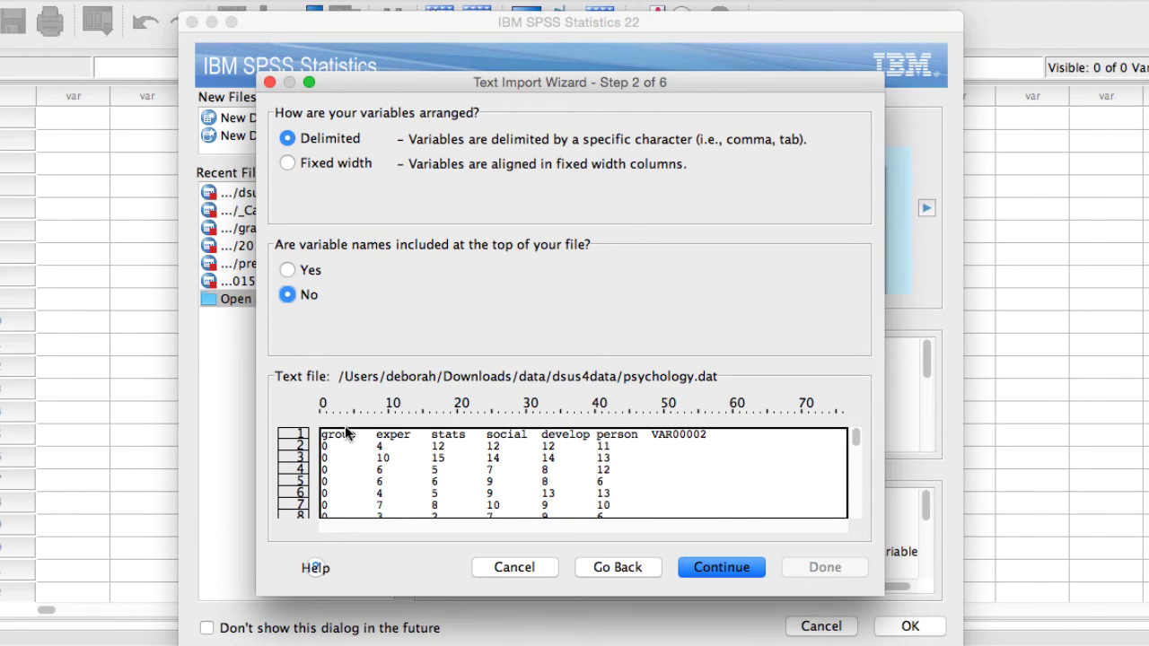
{"action": "left_click", "coordinate": [288, 270]}
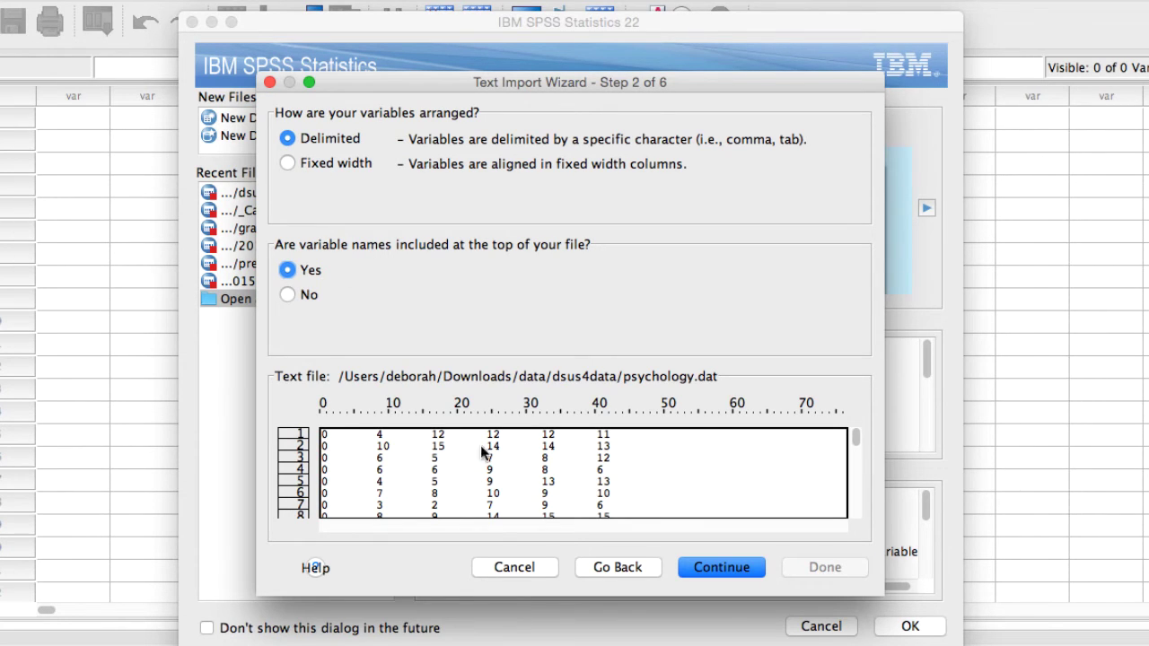
{"action": "left_click", "coordinate": [729, 569]}
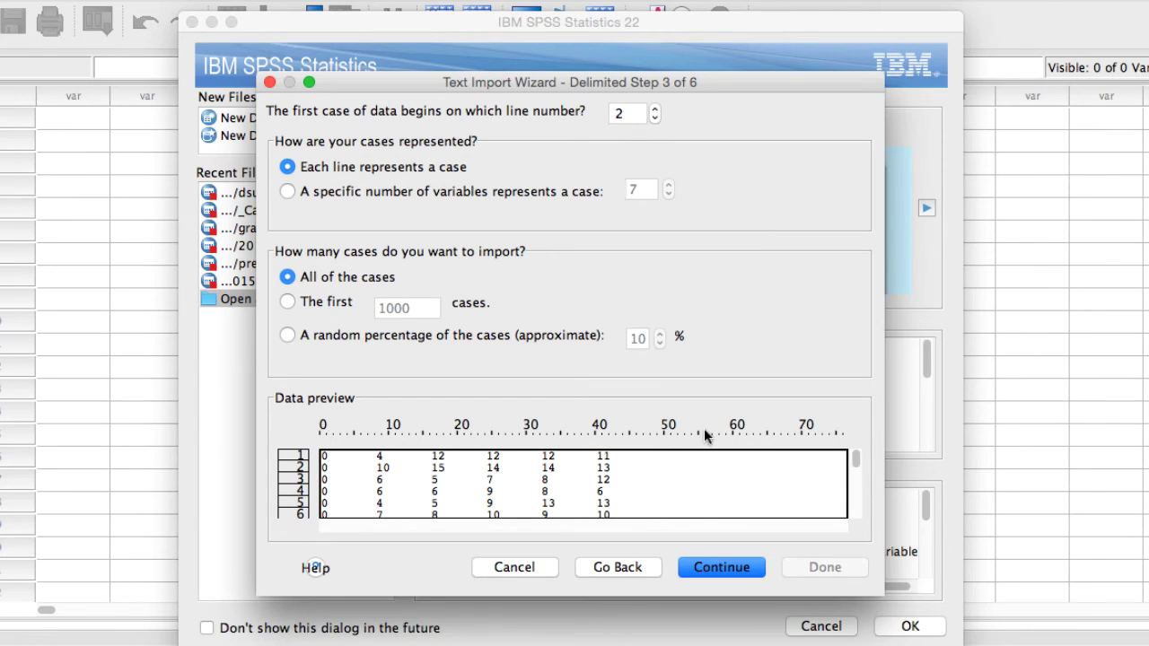
{"action": "left_click", "coordinate": [731, 567]}
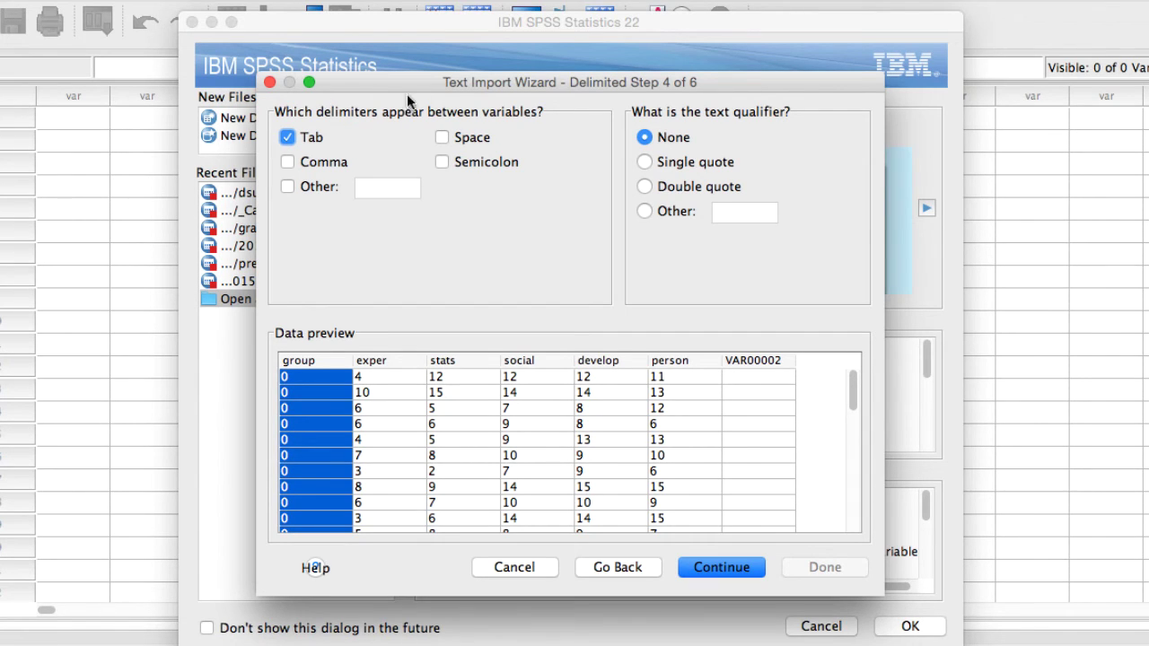
Step: Compare the data preview with Space added as a delimiter, and keep only Tab with no text qualifier
{"action": "left_click", "coordinate": [441, 136]}
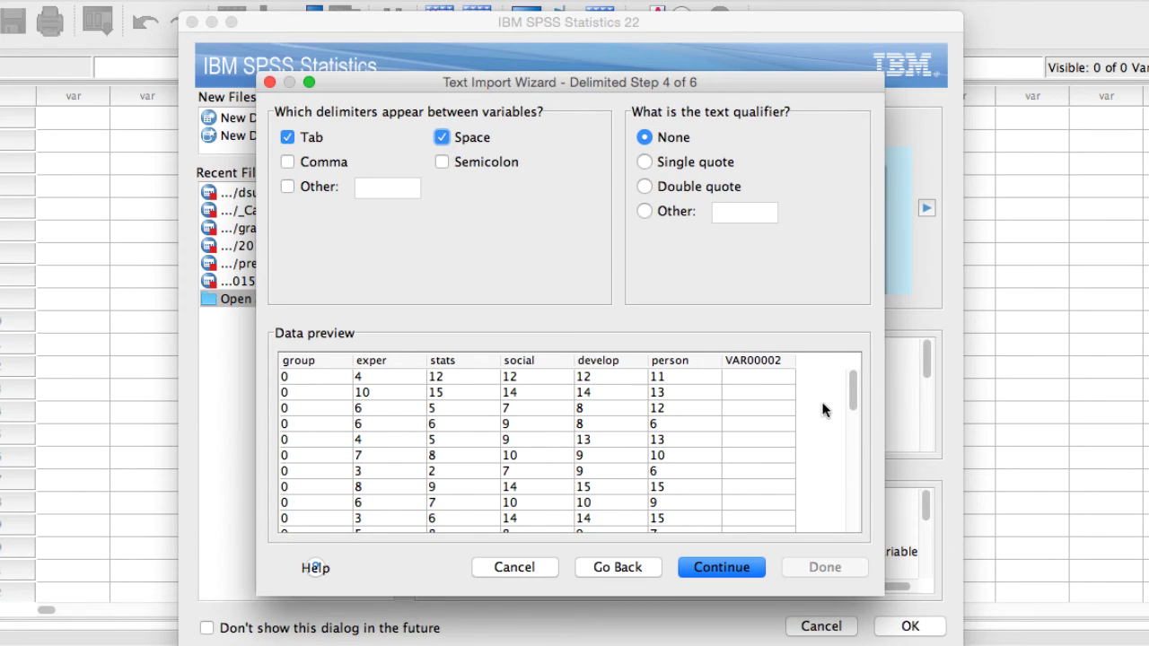
{"action": "mouse_move", "coordinate": [856, 396]}
{"action": "left_mouse_down"}
{"action": "mouse_move", "coordinate": [857, 547]}
{"action": "mouse_move", "coordinate": [855, 401]}
{"action": "mouse_move", "coordinate": [855, 414]}
{"action": "left_mouse_up"}
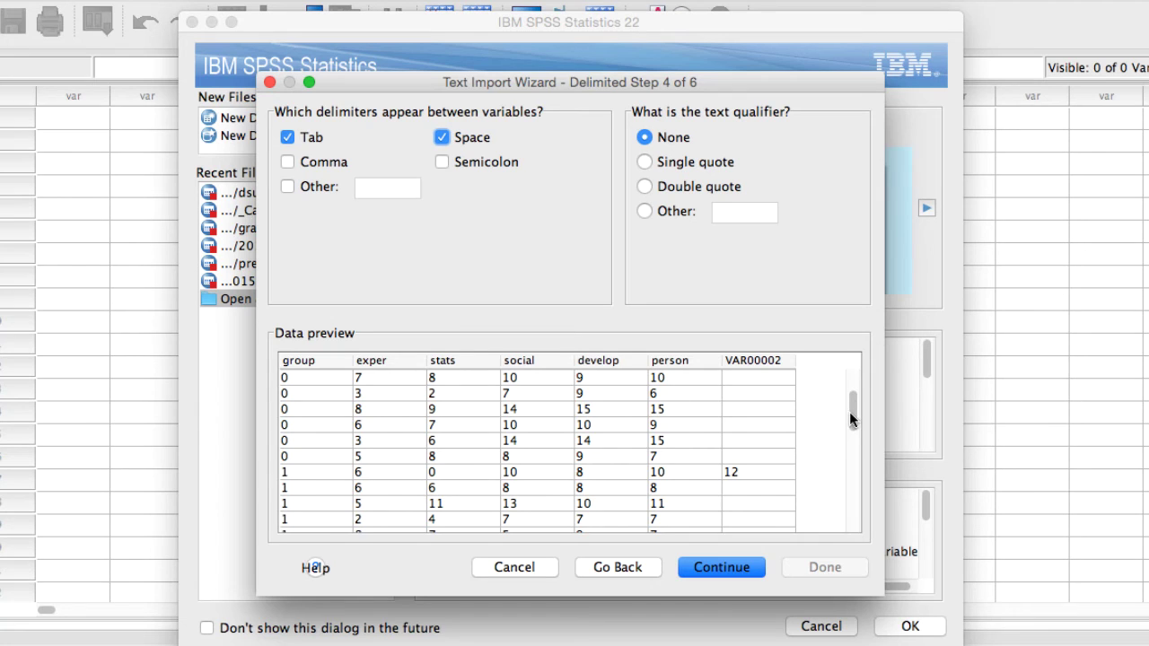
{"action": "left_click_drag", "start_coordinate": [849, 412], "coordinate": [853, 398]}
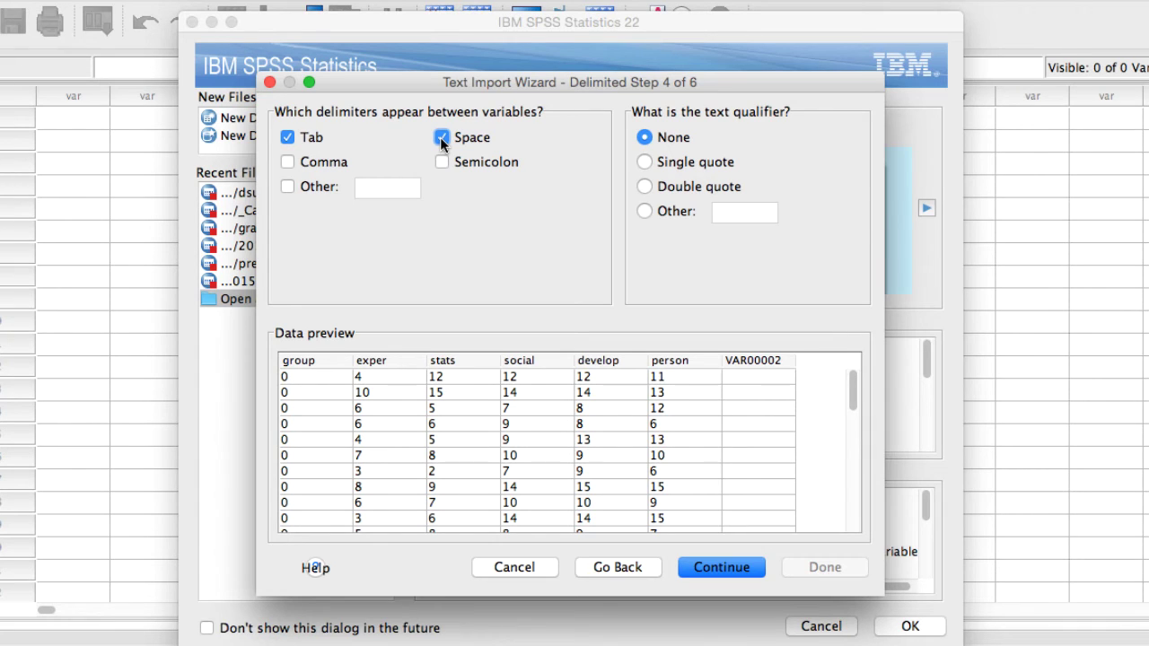
{"action": "left_click", "coordinate": [440, 138]}
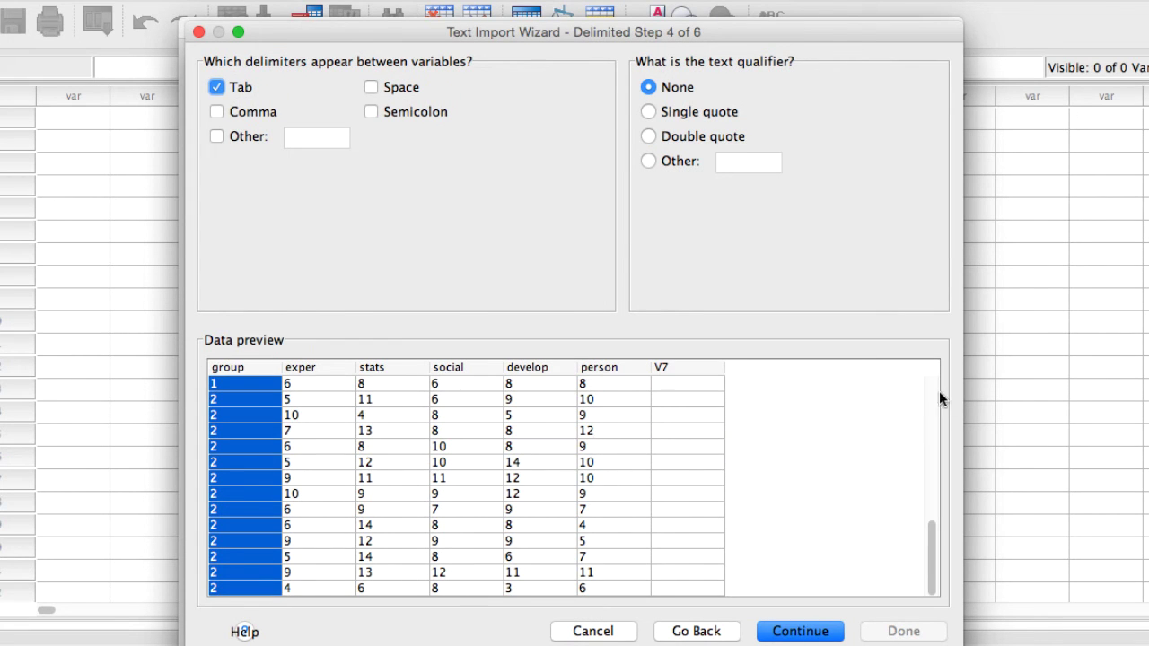
{"action": "left_click_drag", "start_coordinate": [930, 548], "coordinate": [937, 427]}
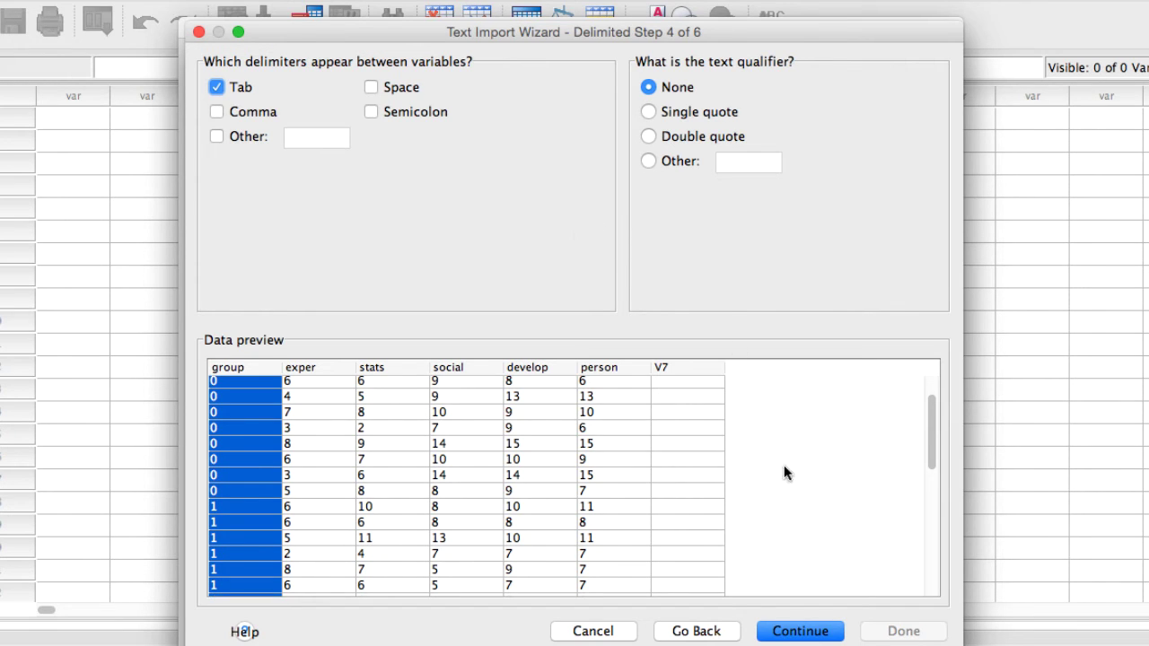
{"action": "left_click", "coordinate": [800, 632]}
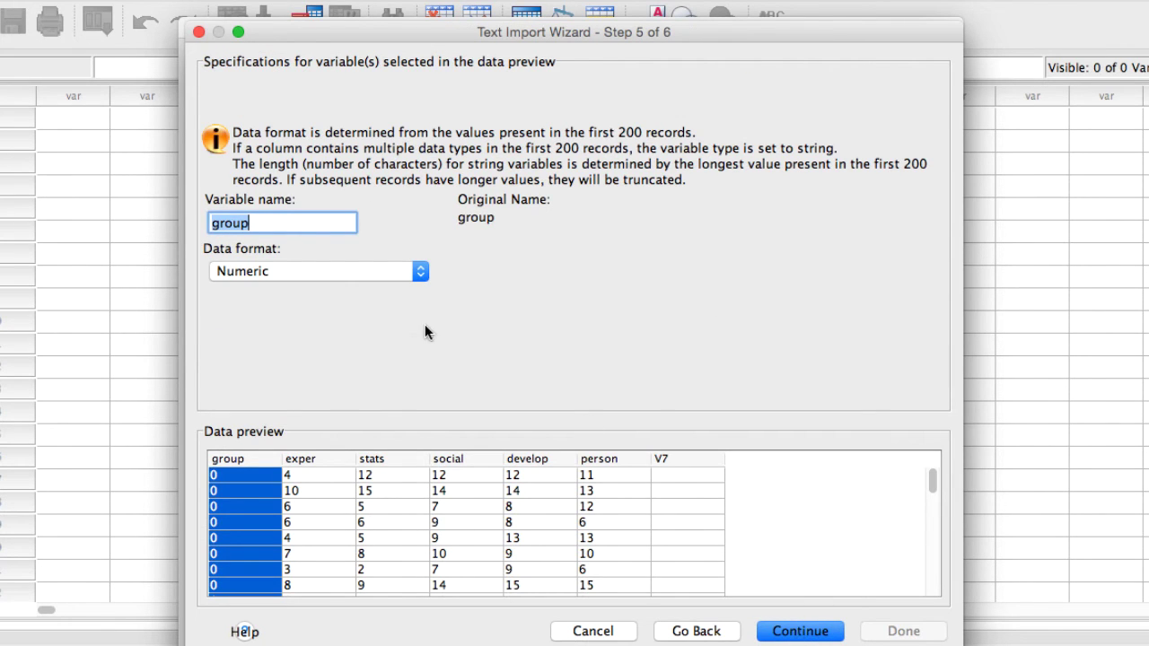
Step: Examine the names and data formats of the group, exper, stats, social and develop variables, including the available format options
{"action": "left_click", "coordinate": [347, 271]}
{"action": "left_click", "coordinate": [364, 236]}
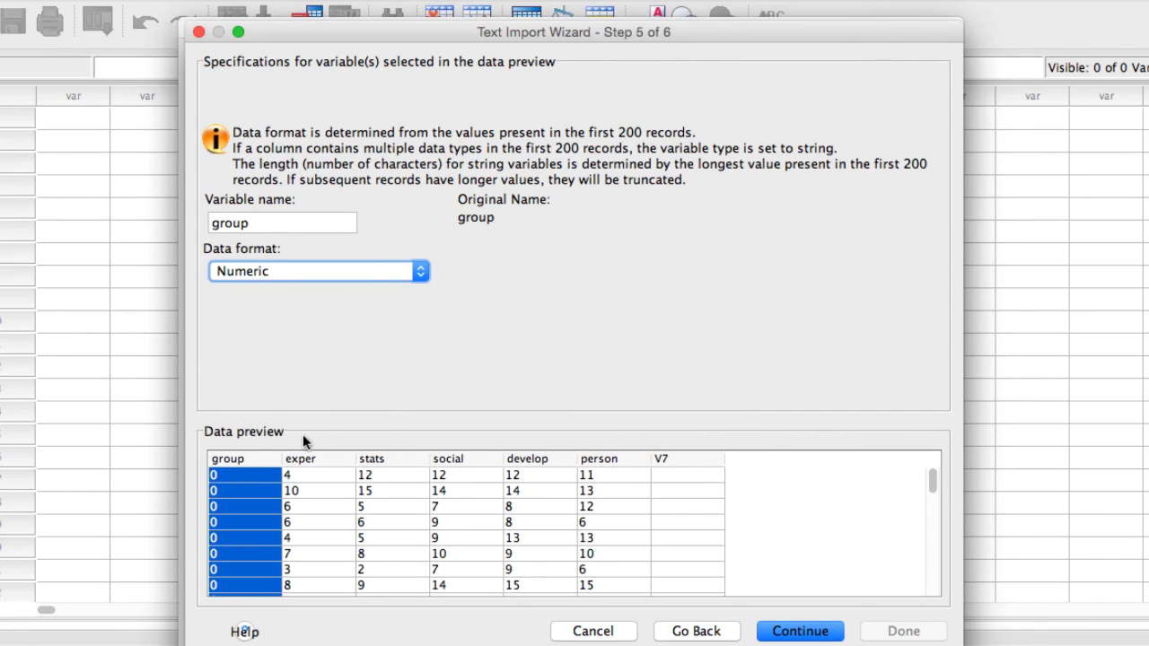
{"action": "left_click", "coordinate": [298, 458]}
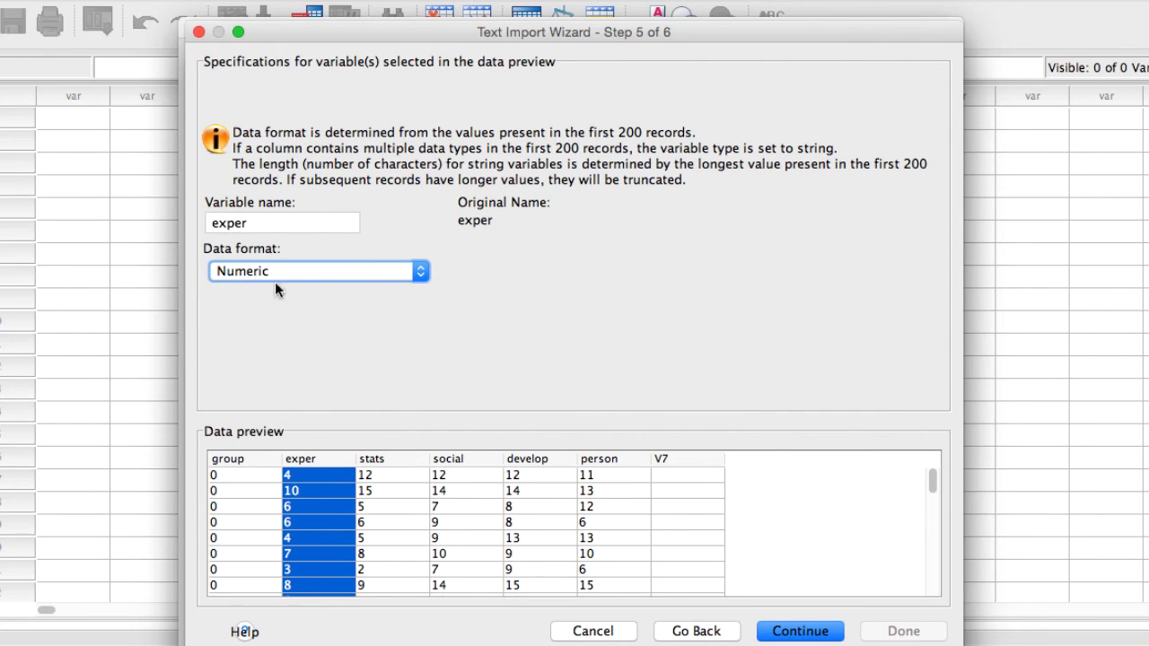
{"action": "left_click", "coordinate": [372, 460]}
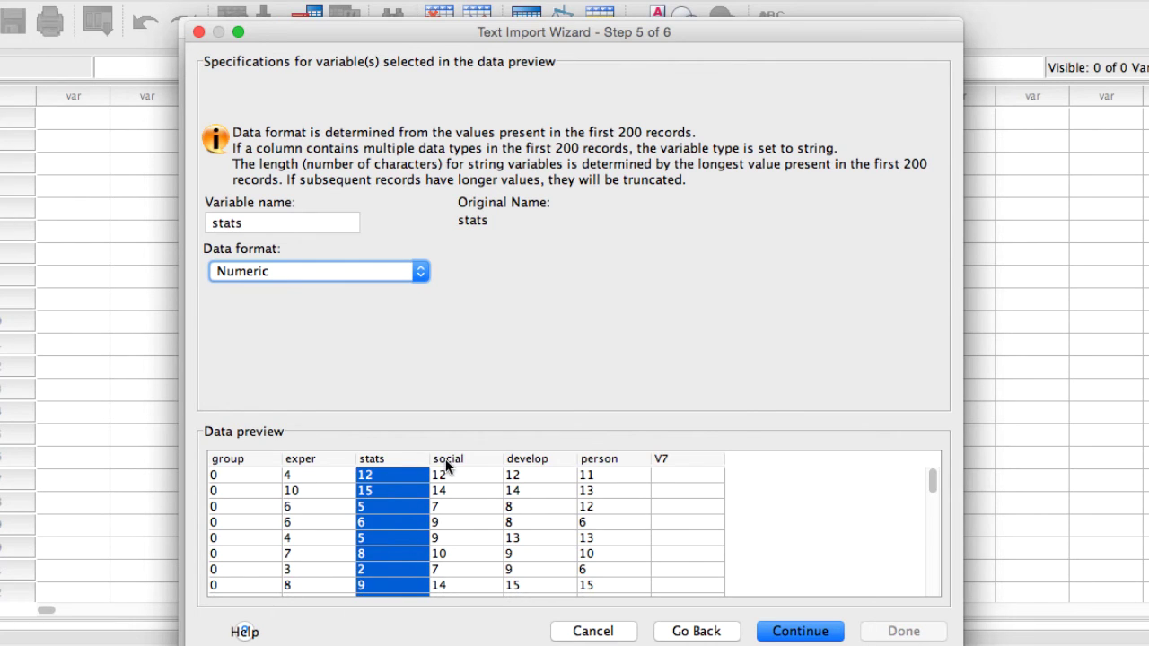
{"action": "left_click", "coordinate": [446, 460]}
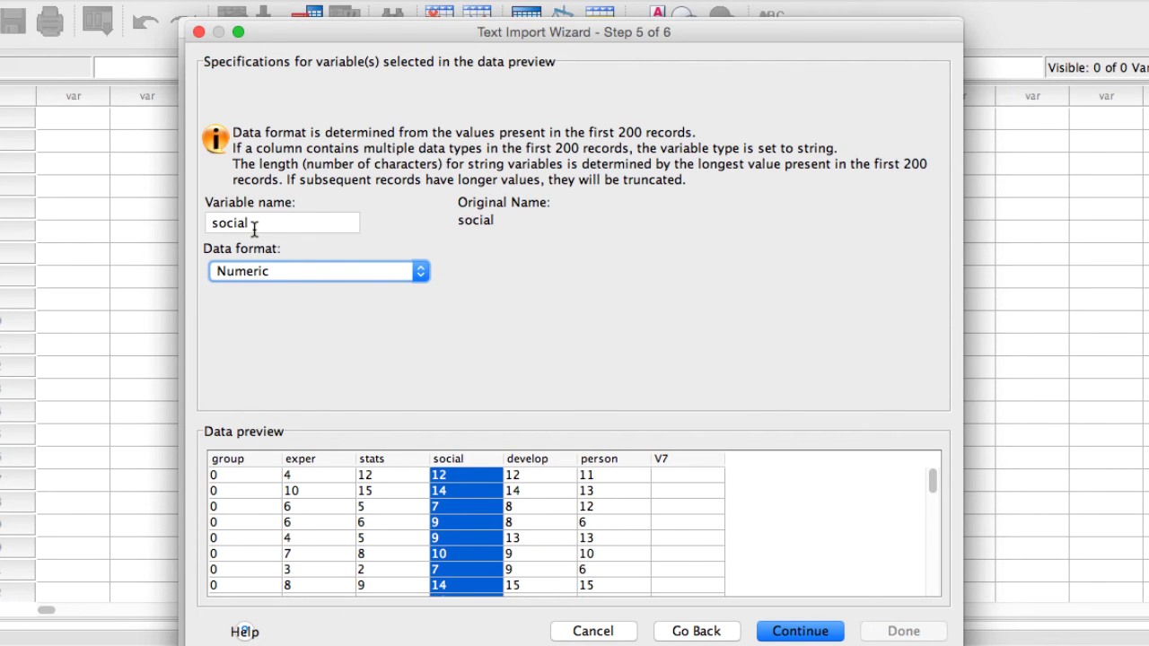
{"action": "left_click", "coordinate": [418, 270]}
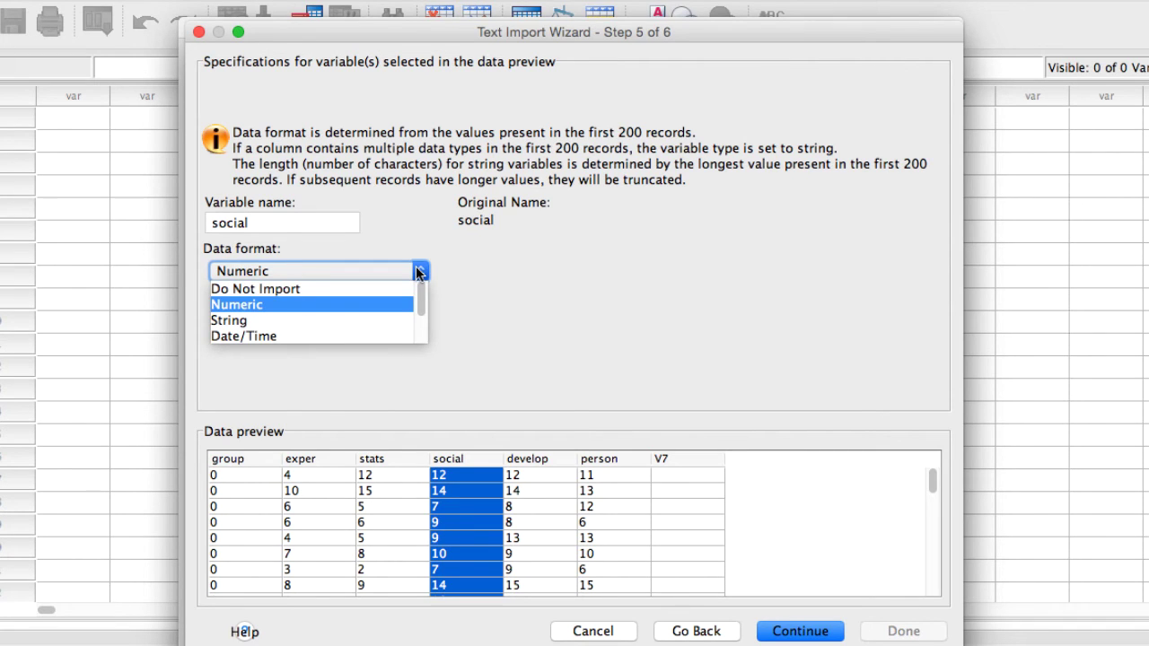
{"action": "left_click", "coordinate": [418, 272]}
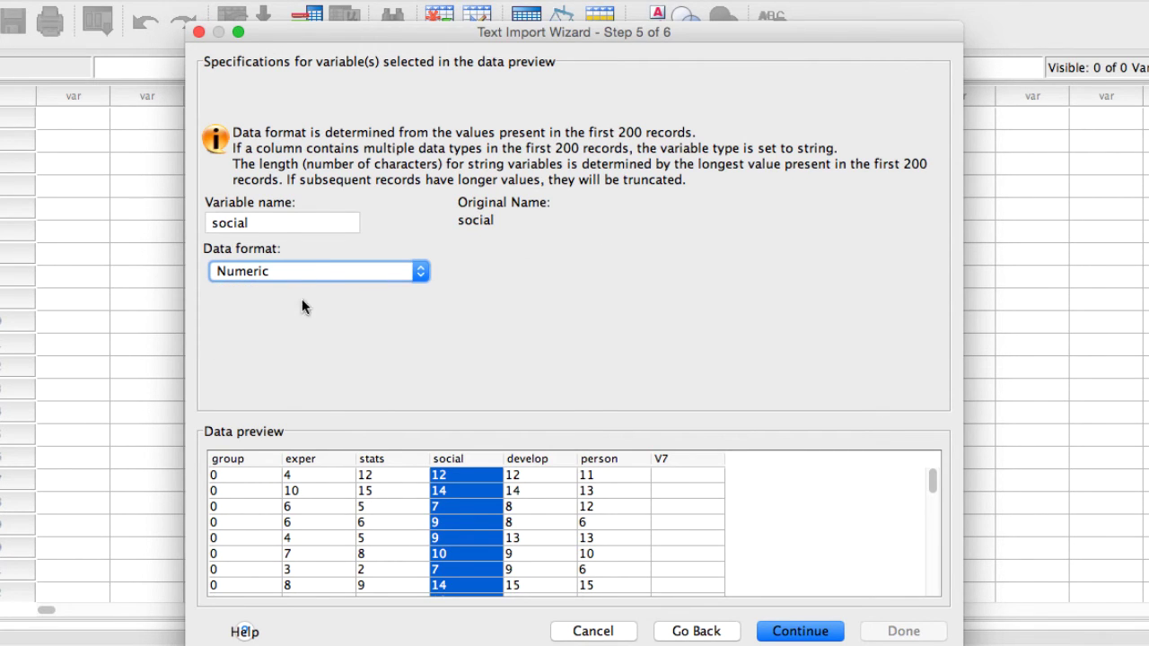
{"action": "left_click", "coordinate": [520, 459]}
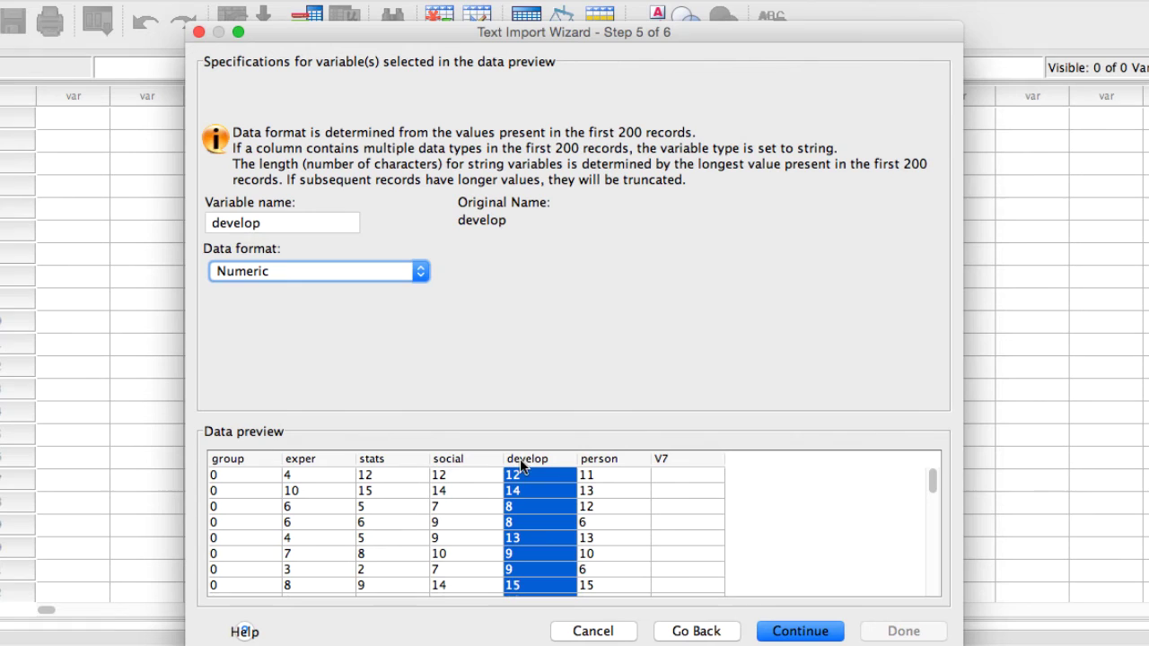
{"action": "left_click", "coordinate": [328, 460]}
{"action": "left_click", "coordinate": [248, 463]}
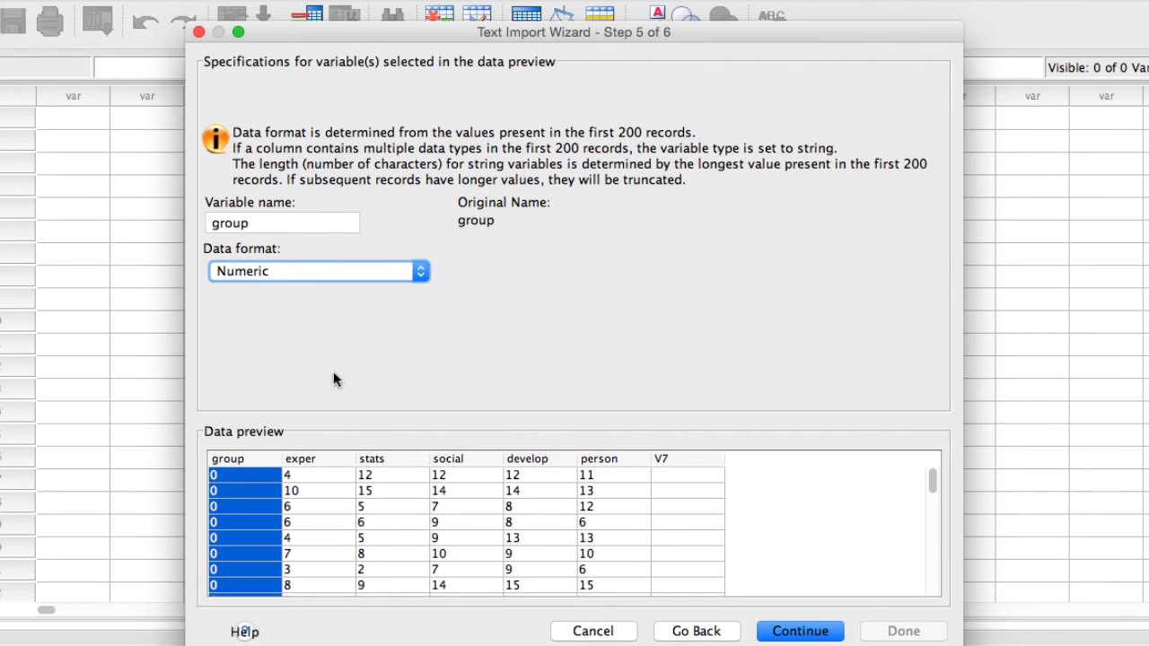
{"action": "left_click", "coordinate": [332, 273]}
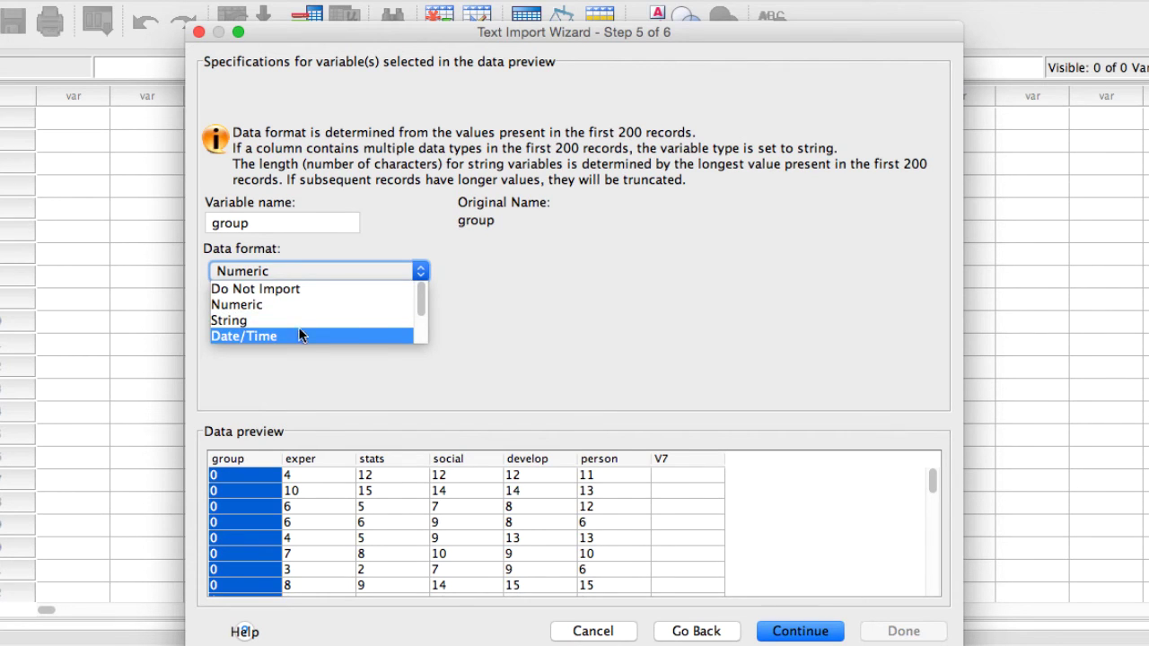
{"action": "left_click", "coordinate": [404, 247]}
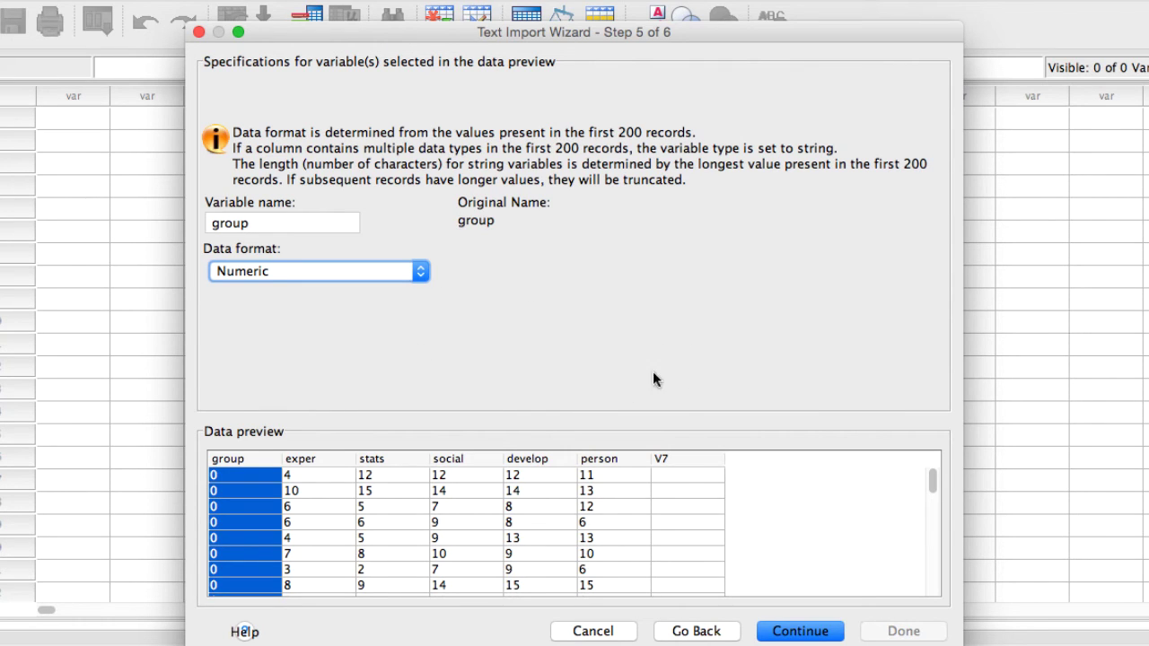
Step: Complete the text import without saving the file format or pasting syntax, and look through the imported rows
{"action": "left_click", "coordinate": [794, 633]}
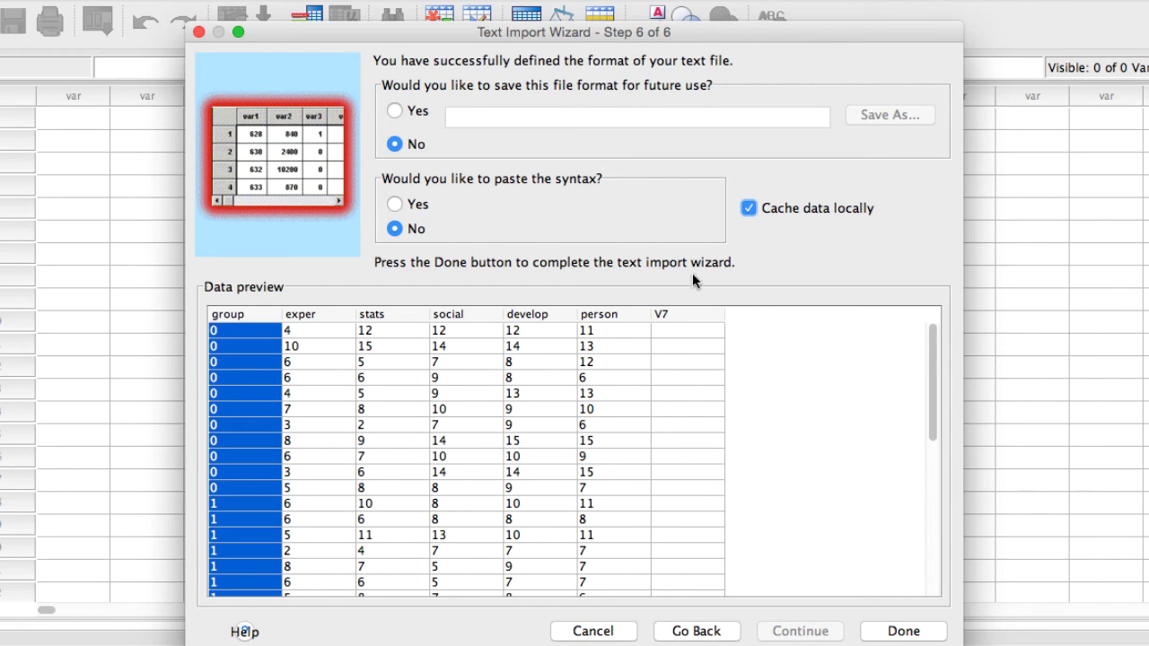
{"action": "left_click", "coordinate": [905, 632]}
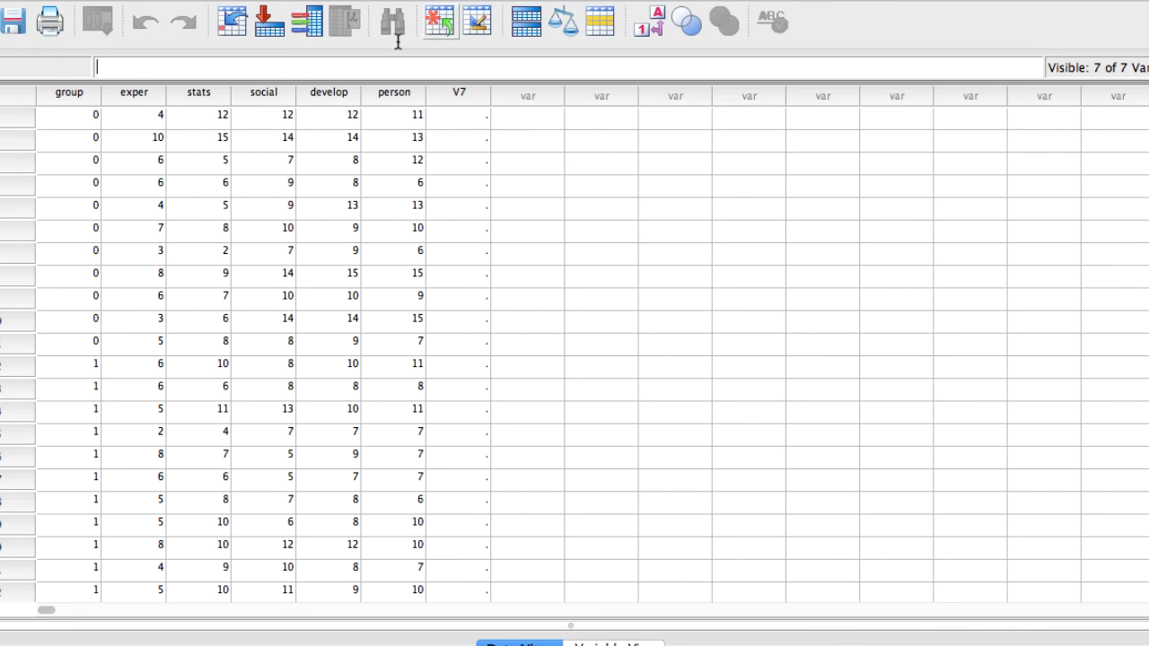
{"action": "scroll", "coordinate": [314, 252], "scroll_direction": "down", "scroll_amount": 7}
{"action": "scroll", "coordinate": [314, 253], "scroll_direction": "up", "scroll_amount": 7}
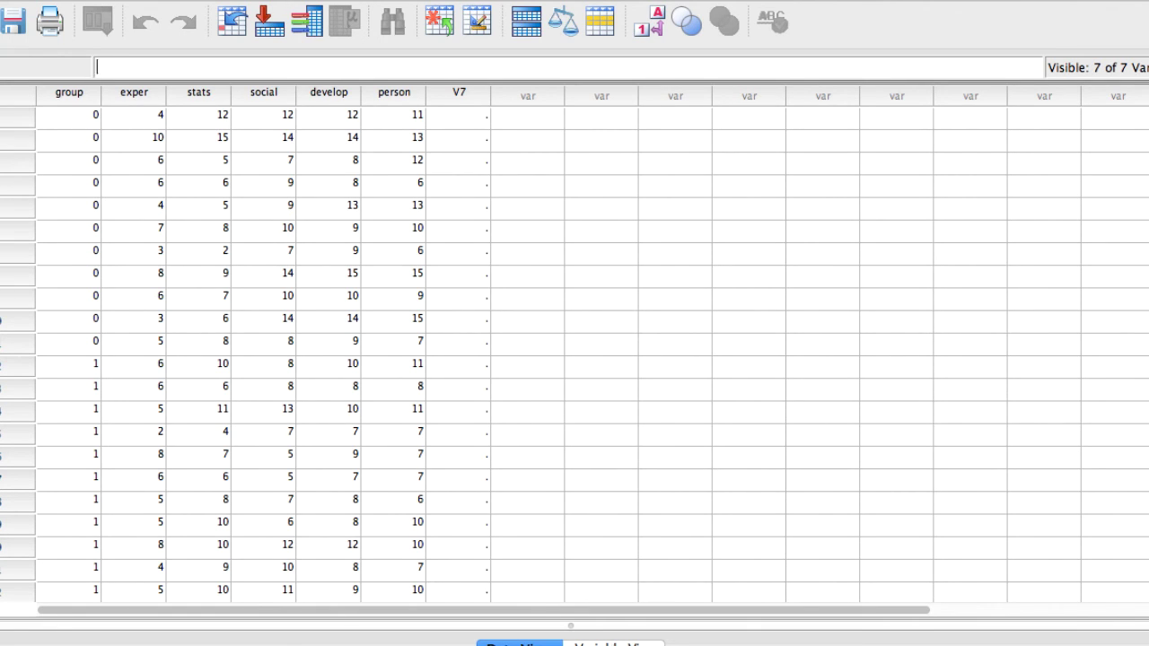
Step: Switch to the variable definitions and examine the available data types for the stats variable
{"action": "left_click", "coordinate": [614, 644]}
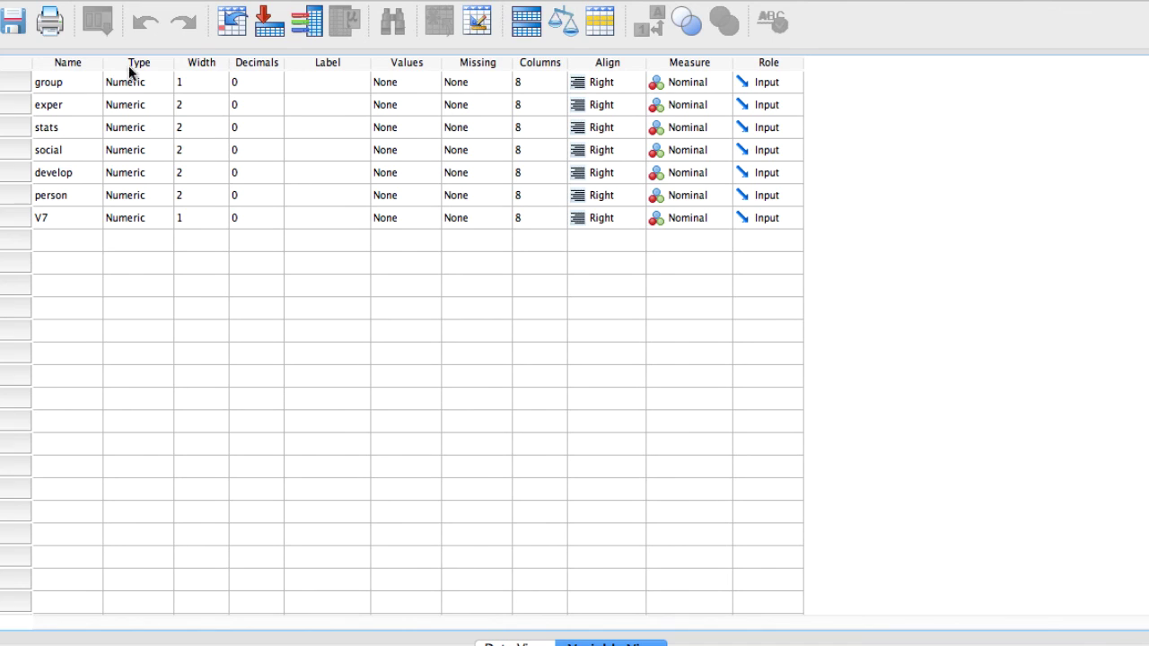
{"action": "left_click", "coordinate": [140, 129]}
{"action": "left_click", "coordinate": [161, 127]}
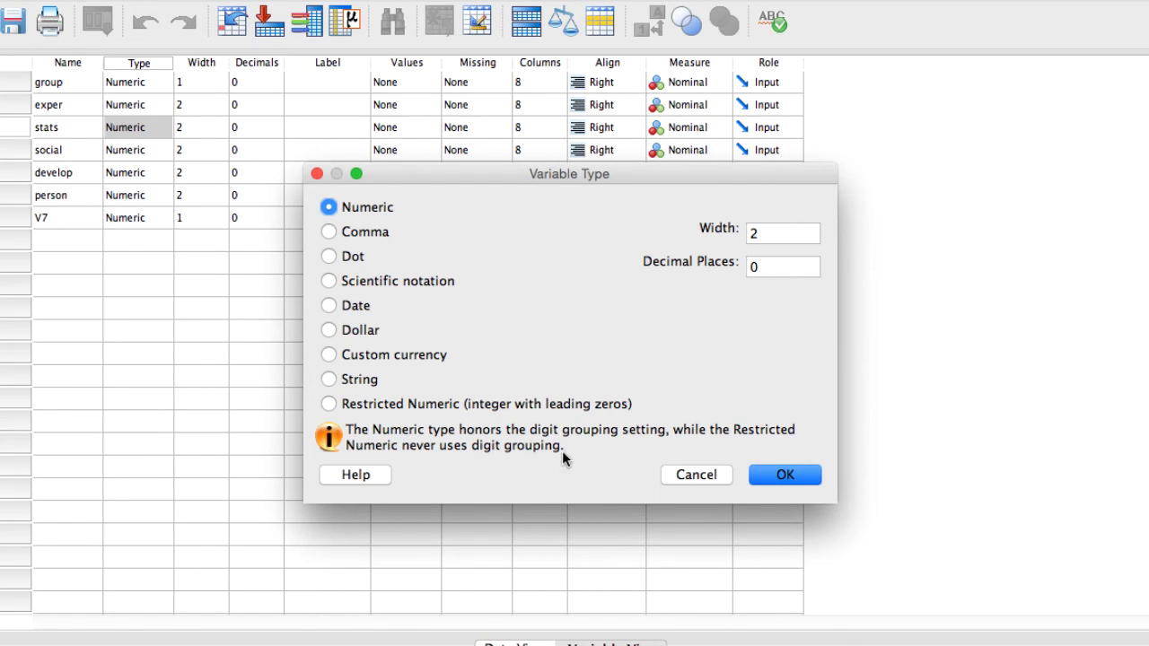
{"action": "left_click", "coordinate": [691, 479]}
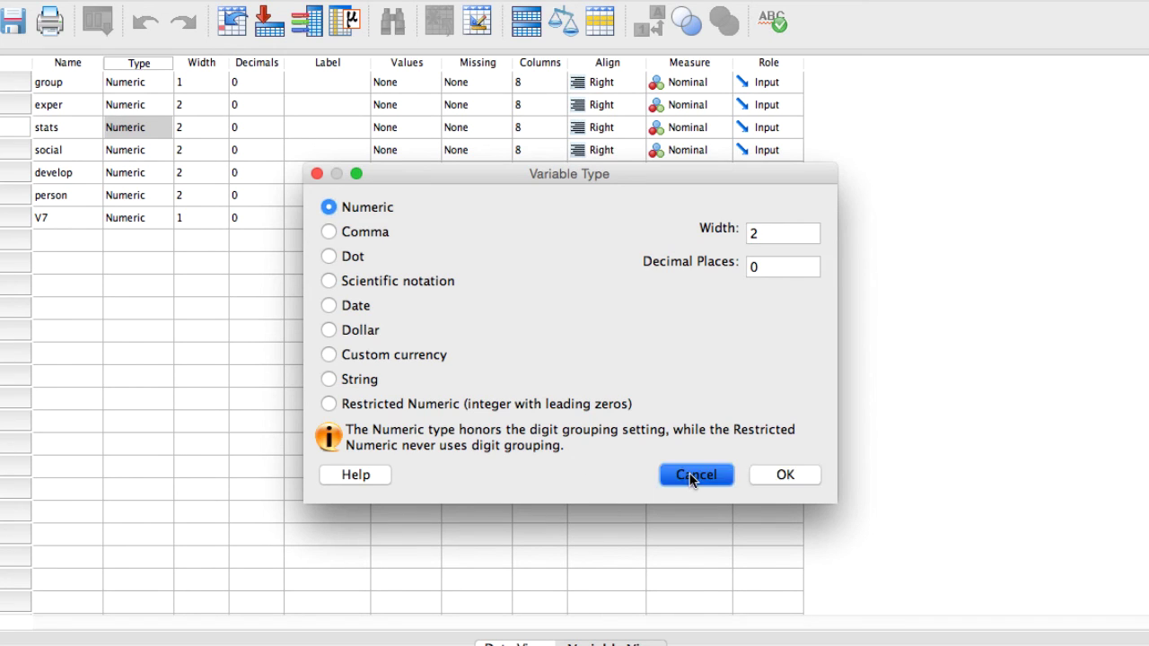
Step: Examine the value label settings of the social variable and the measurement level options for the stats variable
{"action": "left_click", "coordinate": [411, 151]}
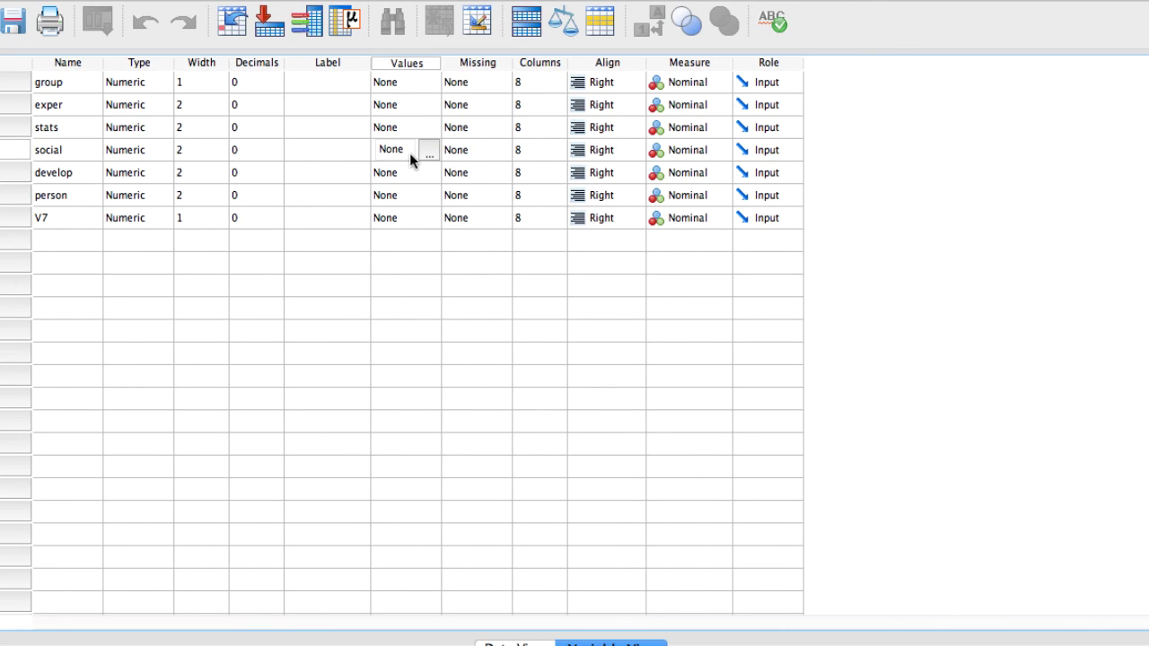
{"action": "left_click", "coordinate": [424, 150]}
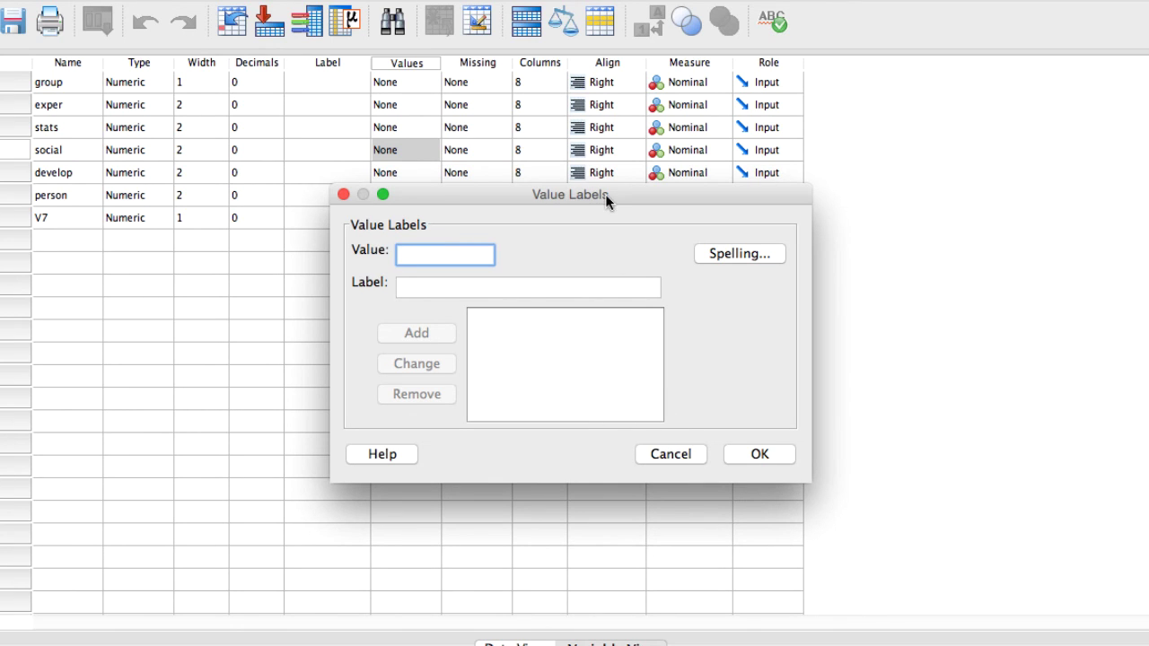
{"action": "left_click", "coordinate": [679, 459]}
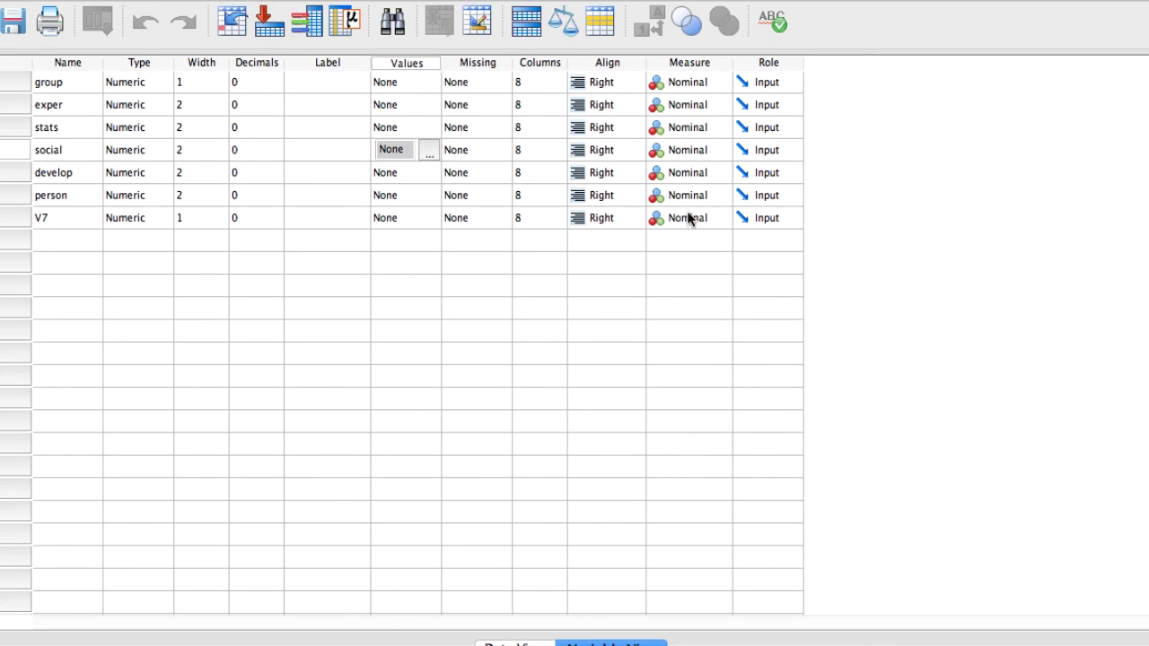
{"action": "left_click", "coordinate": [700, 130]}
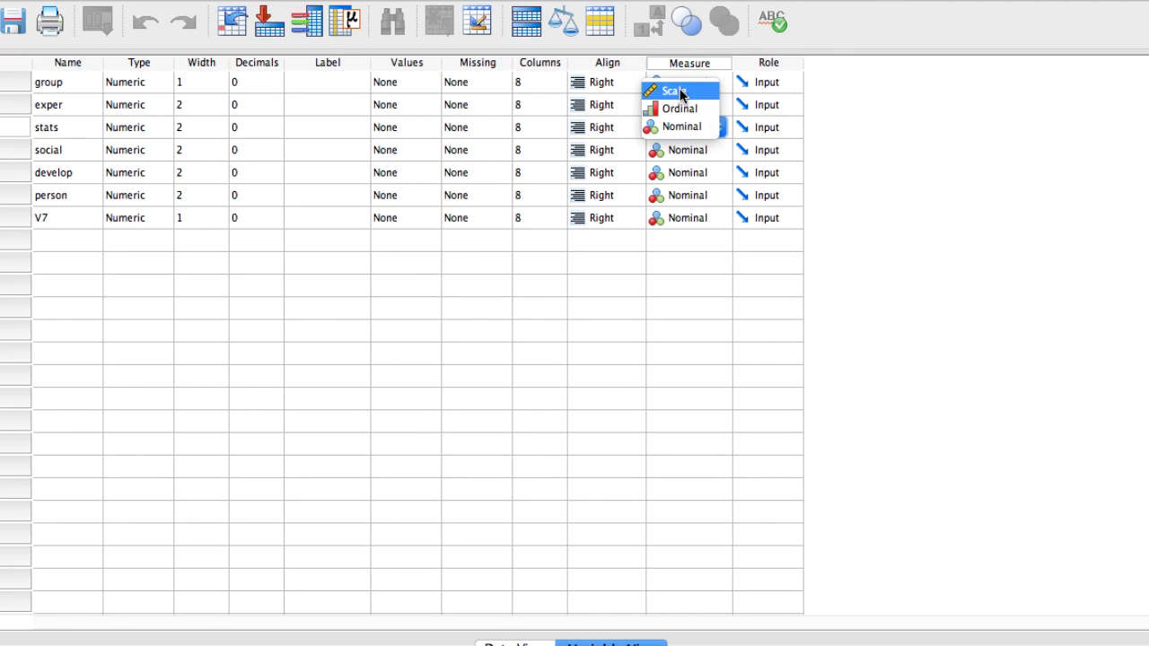
{"action": "left_click", "coordinate": [868, 125]}
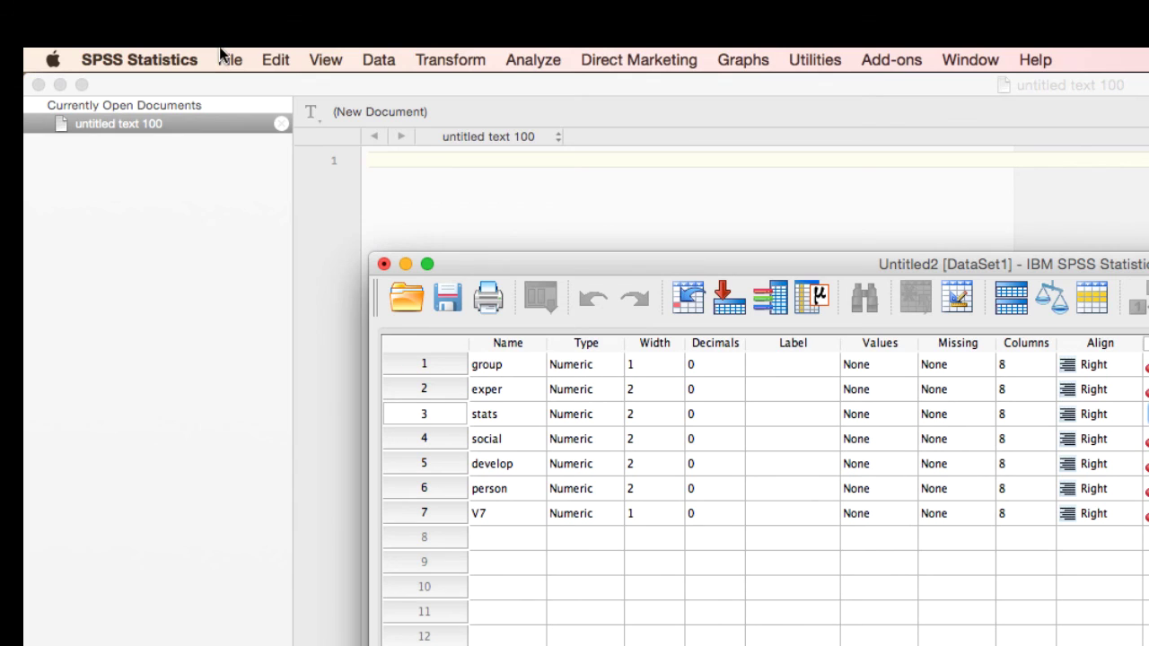
Step: Save the dataset under the file name exampleData in the data folder, as type SPSS Statistics (*.sav)
{"action": "left_click", "coordinate": [220, 52]}
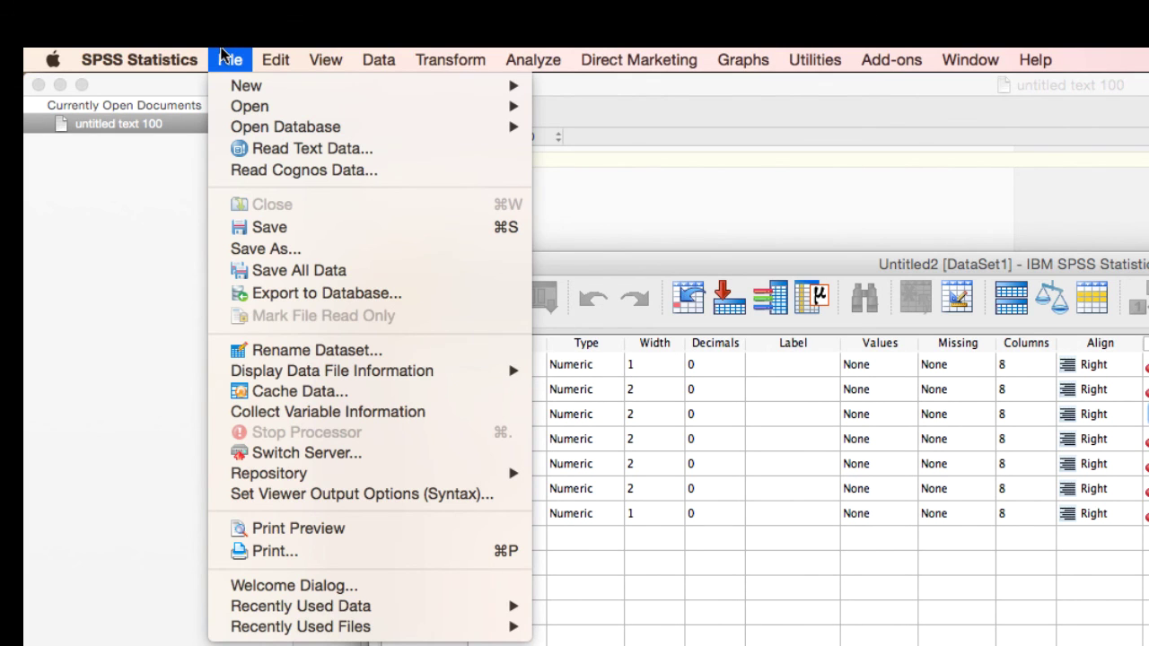
{"action": "left_click", "coordinate": [272, 250]}
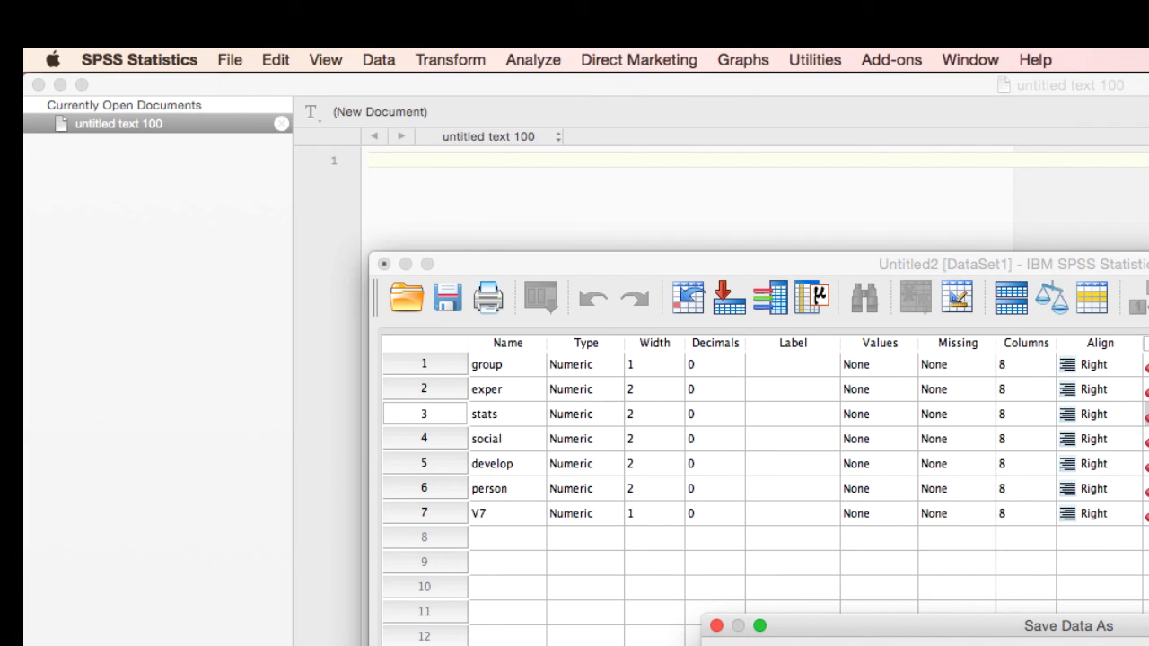
{"action": "left_click", "coordinate": [858, 645]}
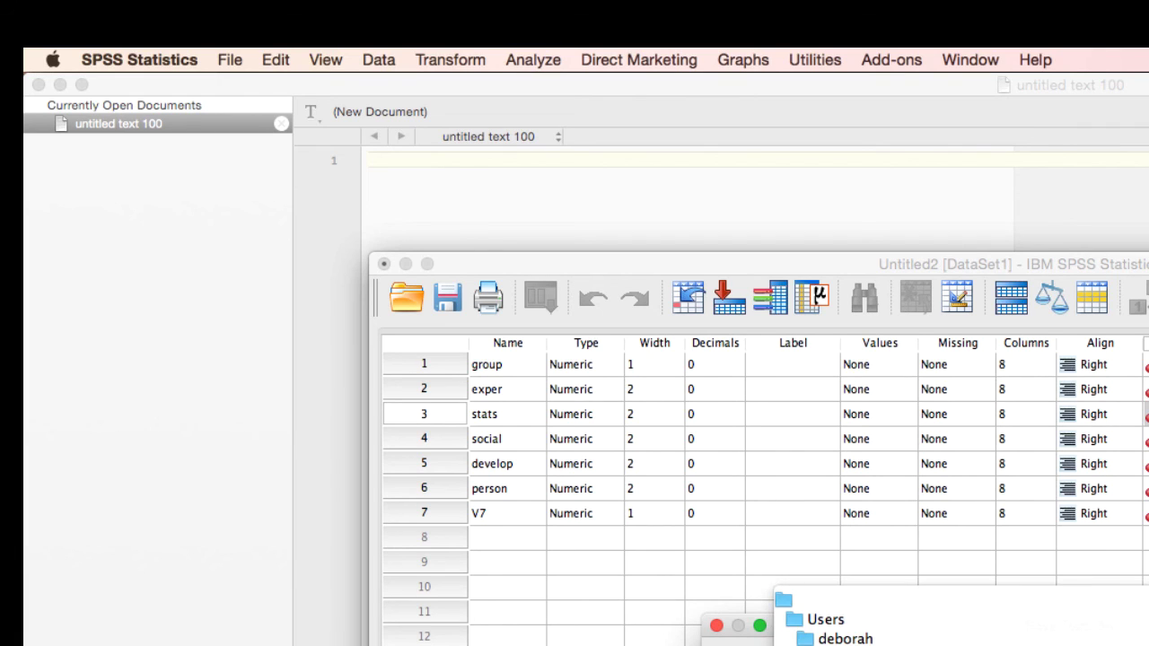
{"action": "left_click", "coordinate": [855, 634]}
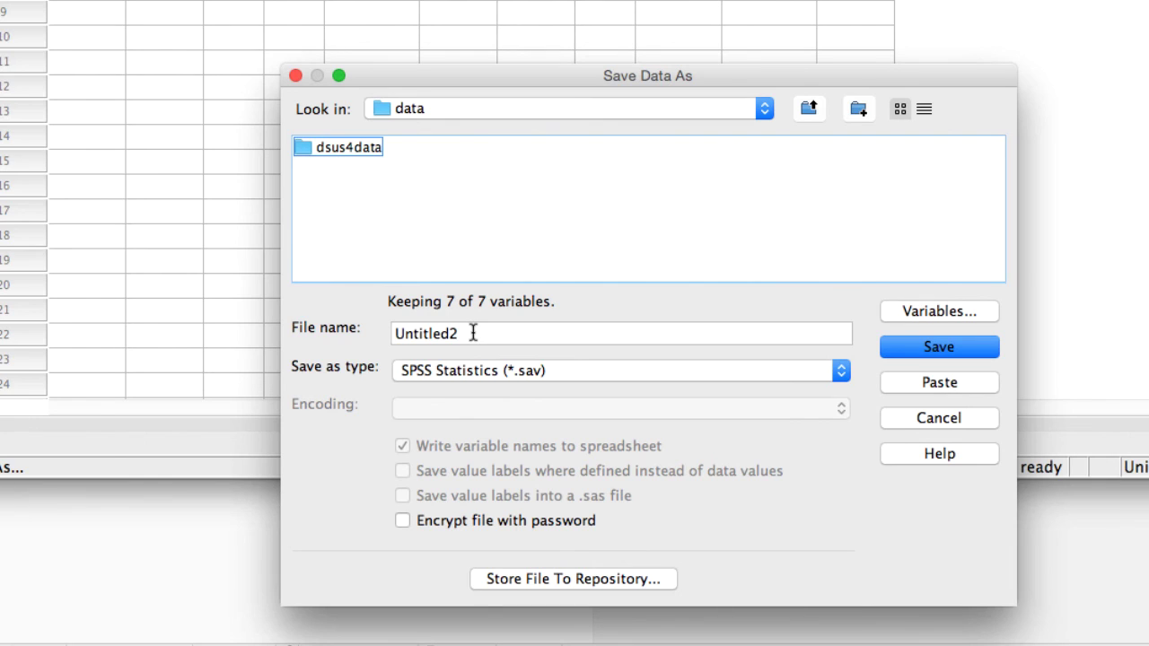
{"action": "left_click_drag", "start_coordinate": [473, 333], "coordinate": [384, 332]}
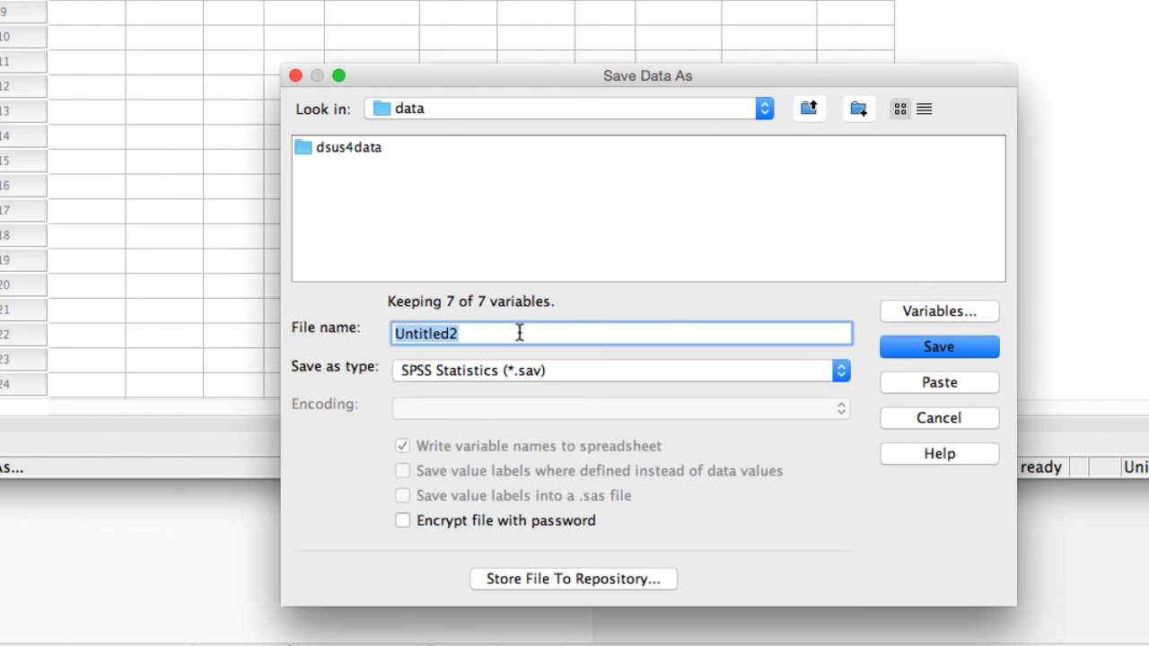
{"action": "type", "text": "e"}
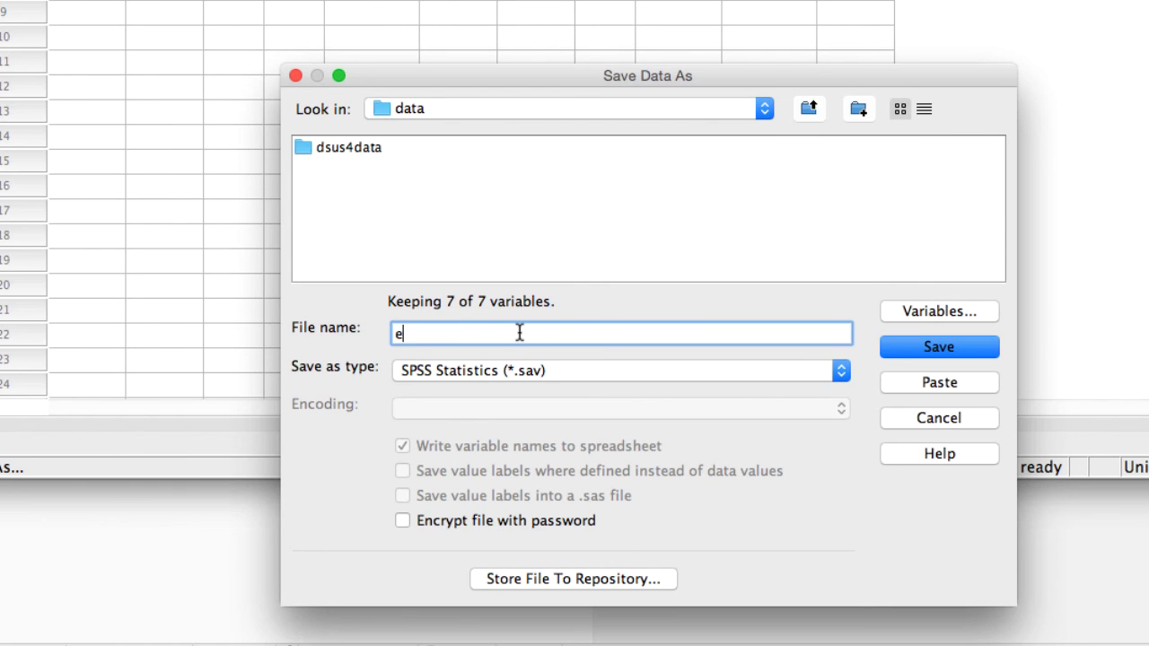
{"action": "type", "text": "xampleData"}
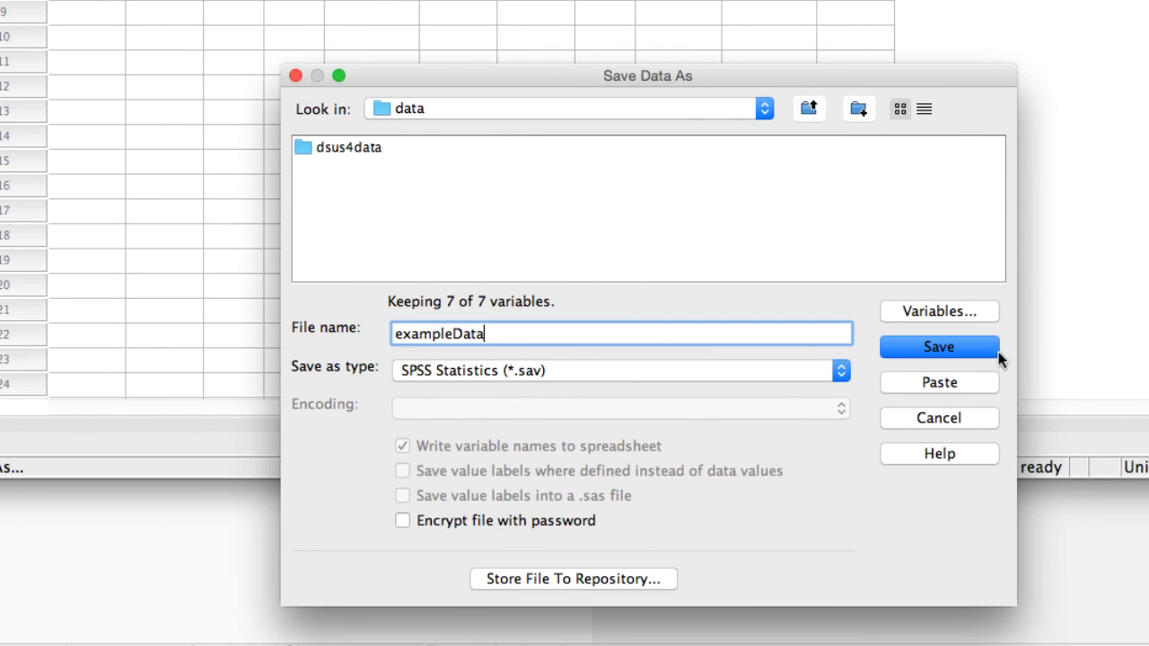
{"action": "left_click", "coordinate": [974, 348]}
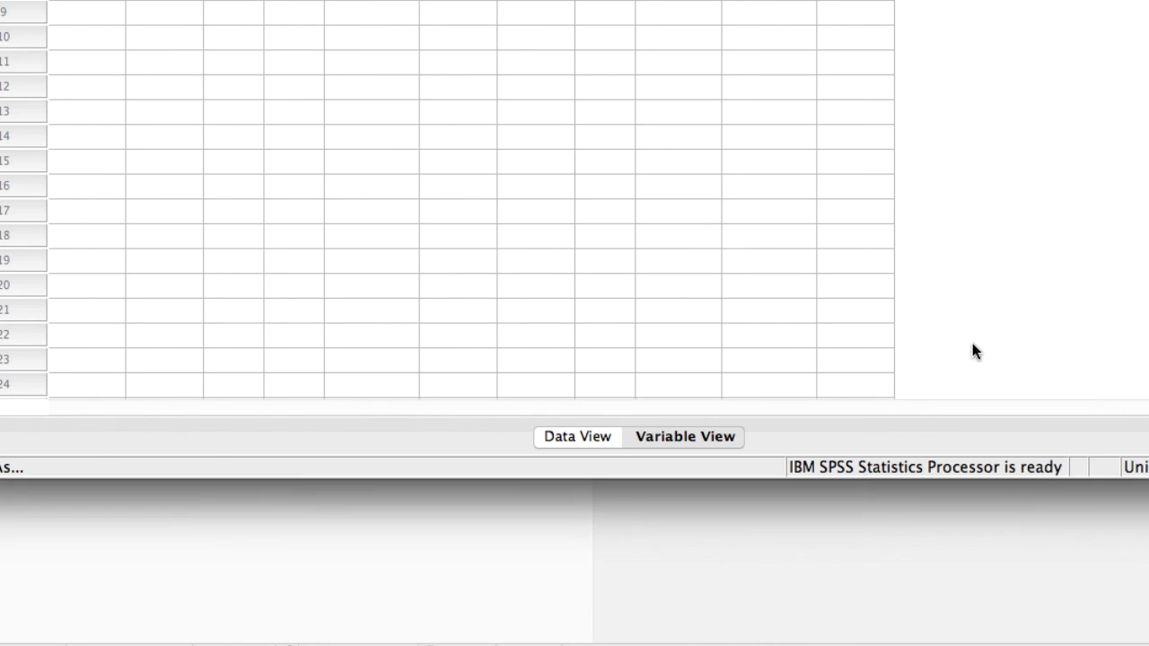